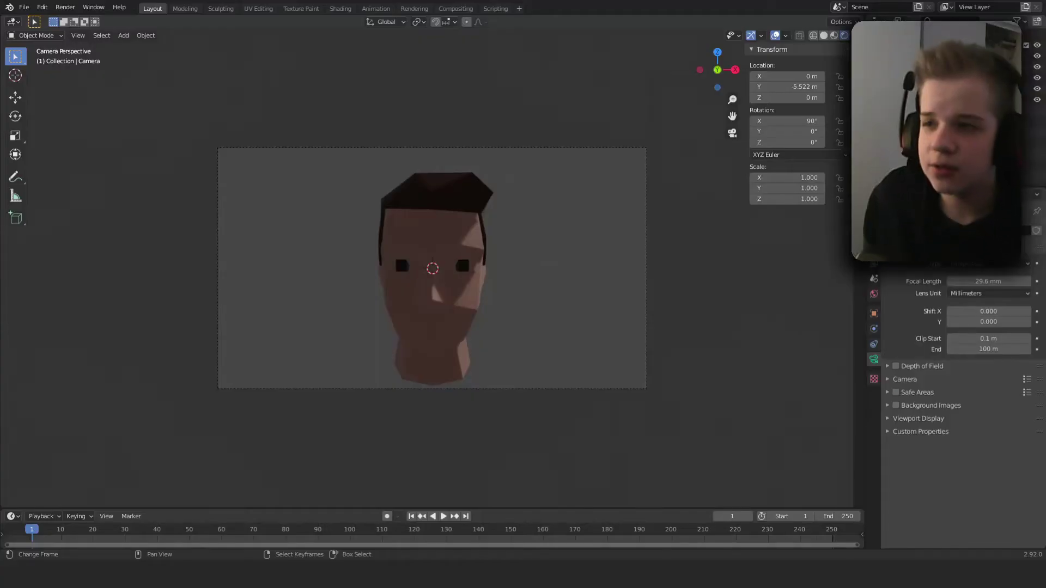
- Examine the low-poly head and the camera placement from several angles
{"action": "middle_click_drag", "start_coordinate": [490, 357], "coordinate": [708, 297]}
{"action": "scroll", "coordinate": [482, 358], "scroll_direction": "down", "scroll_amount": 4}
{"action": "scroll", "coordinate": [707, 297], "scroll_direction": "up", "scroll_amount": 2}
{"action": "scroll", "coordinate": [707, 303], "scroll_direction": "down", "scroll_amount": 1}
{"action": "middle_click_drag", "start_coordinate": [480, 313], "coordinate": [457, 262]}
{"action": "scroll", "coordinate": [544, 310], "scroll_direction": "down", "scroll_amount": 1}
{"action": "scroll", "coordinate": [455, 168], "scroll_direction": "up", "scroll_amount": 4}
{"action": "scroll", "coordinate": [490, 207], "scroll_direction": "down", "scroll_amount": 8}
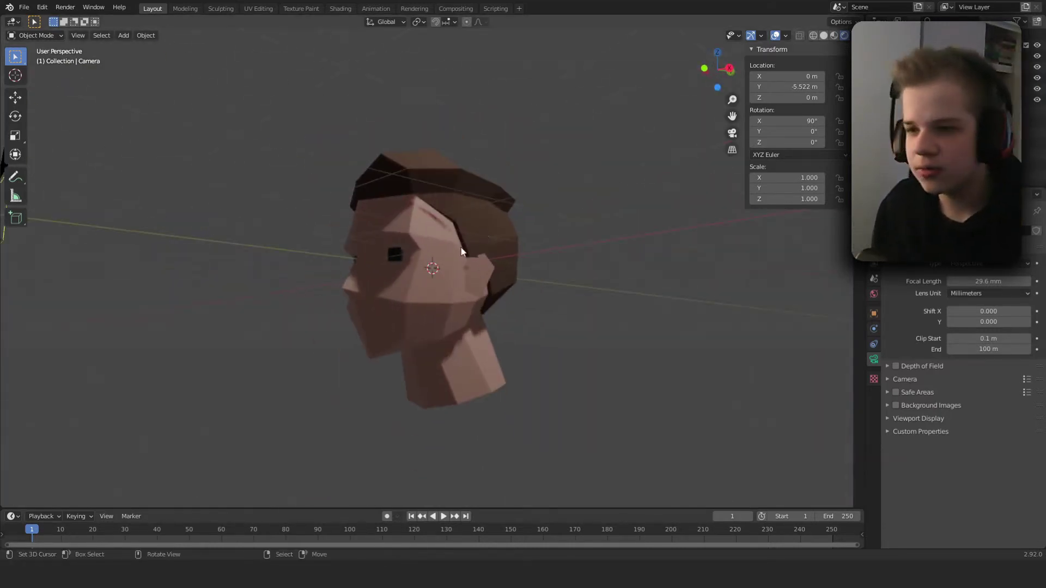
{"action": "middle_click_drag", "start_coordinate": [590, 233], "coordinate": [497, 181]}
{"action": "scroll", "coordinate": [379, 301], "scroll_direction": "up", "scroll_amount": 6}
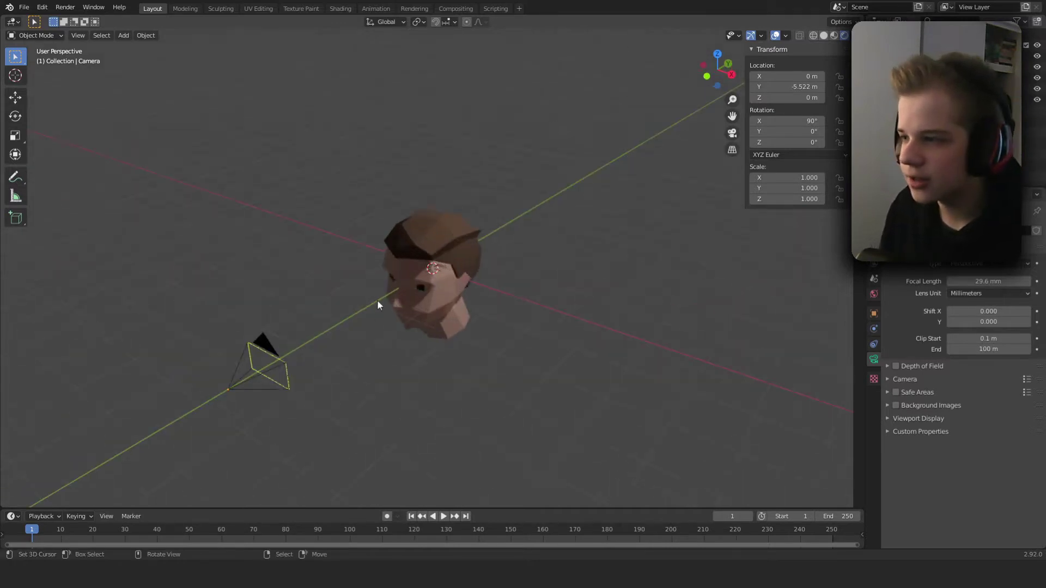
- Switch the render engine to Cycles
{"action": "left_click", "coordinate": [874, 234]}
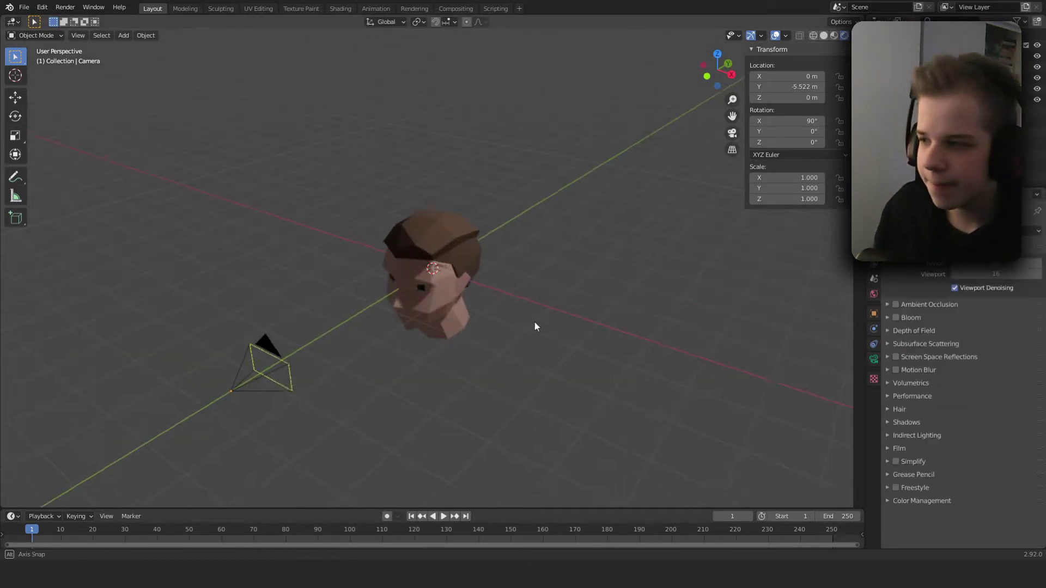
{"action": "scroll", "coordinate": [590, 225], "scroll_direction": "up", "scroll_amount": 6}
{"action": "middle_click_drag", "start_coordinate": [534, 322], "coordinate": [790, 261]}
{"action": "scroll", "coordinate": [590, 226], "scroll_direction": "down", "scroll_amount": 3}
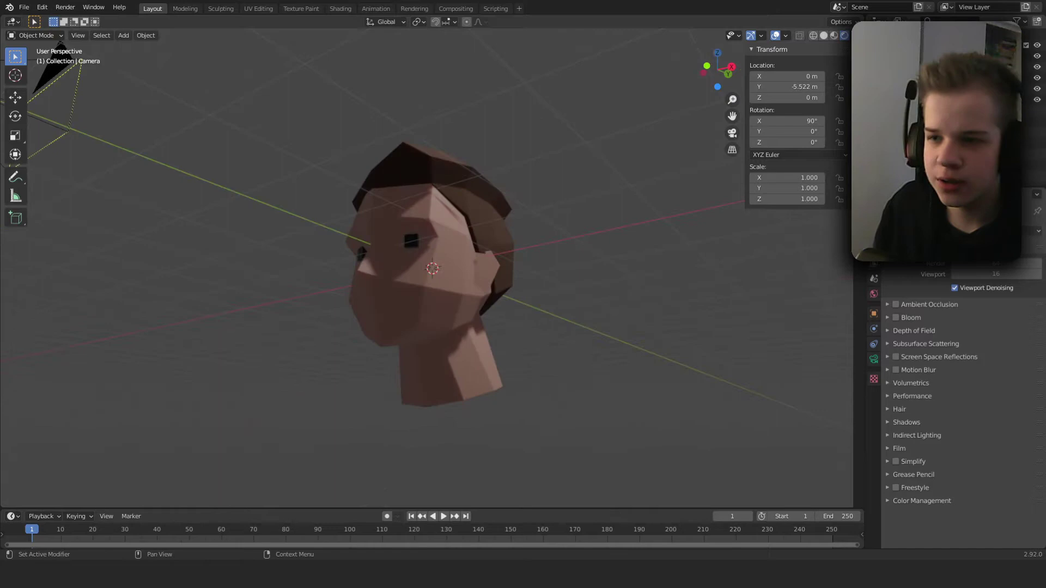
{"action": "left_click", "coordinate": [970, 267]}
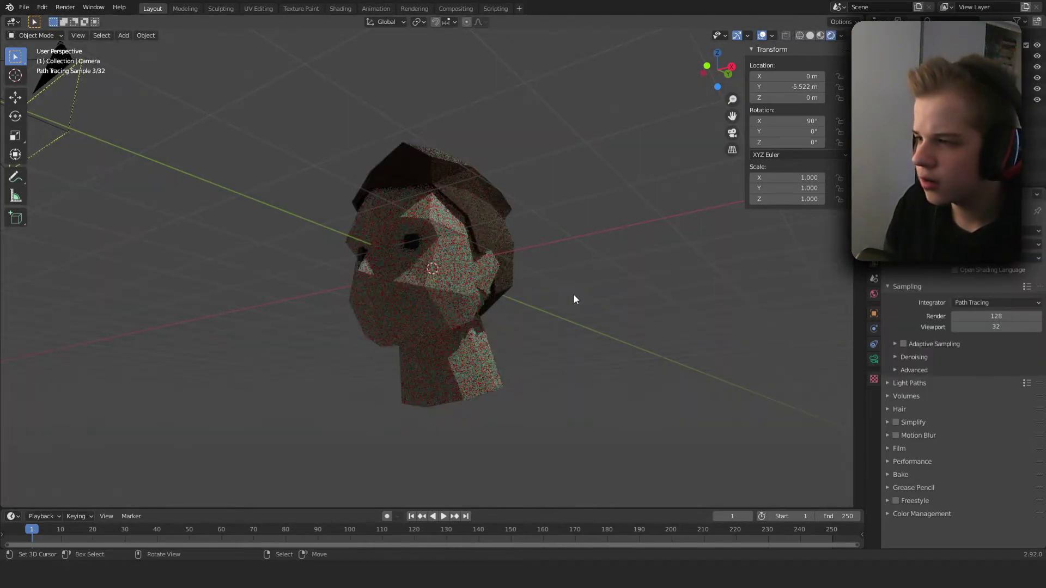
- Split the 3D viewport in two, with one side showing a fitted rendered camera view without sidebar, gizmos and overlays
{"action": "key", "text": "KP_0"}
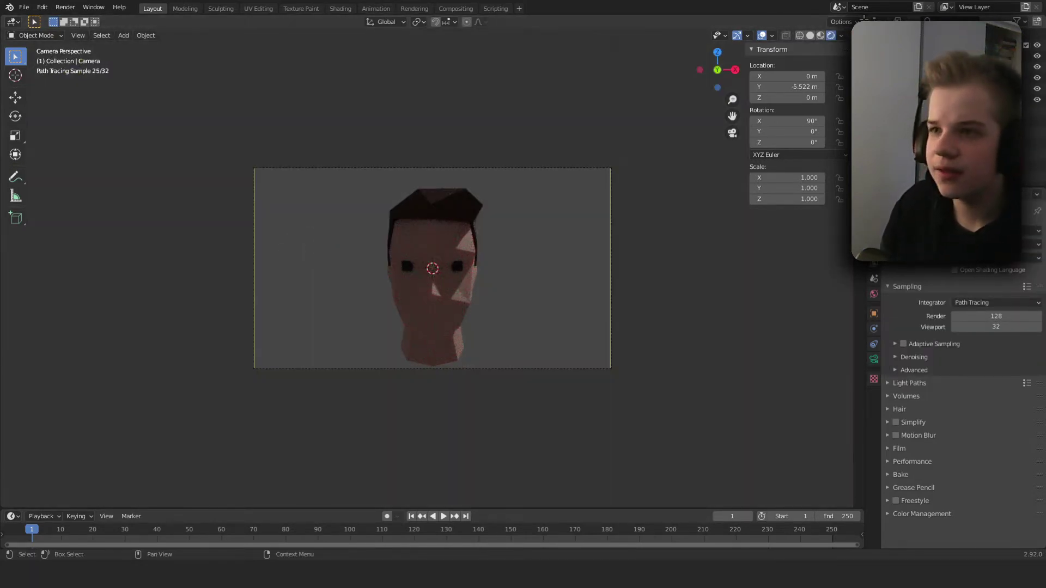
{"action": "left_click_drag", "start_coordinate": [842, 20], "coordinate": [394, 46]}
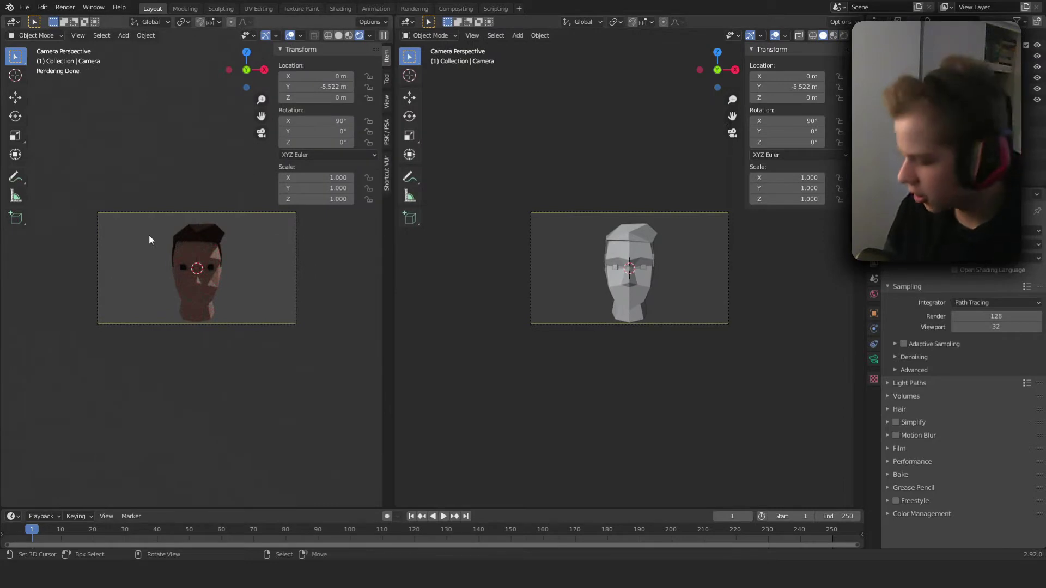
{"action": "key", "text": "n"}
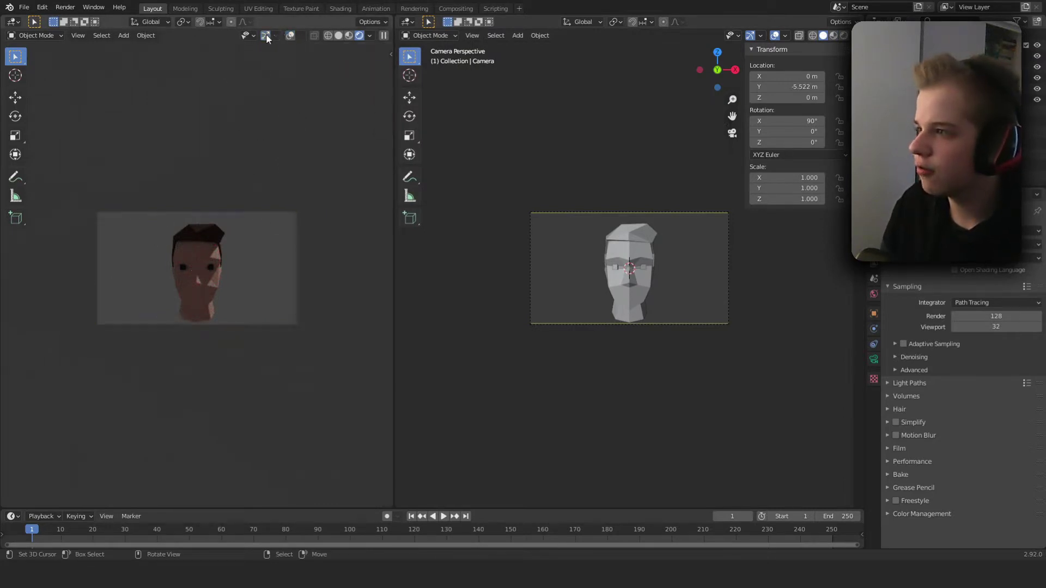
{"action": "key", "text": "Home"}
{"action": "scroll", "coordinate": [476, 287], "scroll_direction": "down", "scroll_amount": 1}
- Hide the sidebar in the solid-shaded viewport and change the scene's point light to an Area light
{"action": "middle_click_drag", "start_coordinate": [608, 288], "coordinate": [550, 309]}
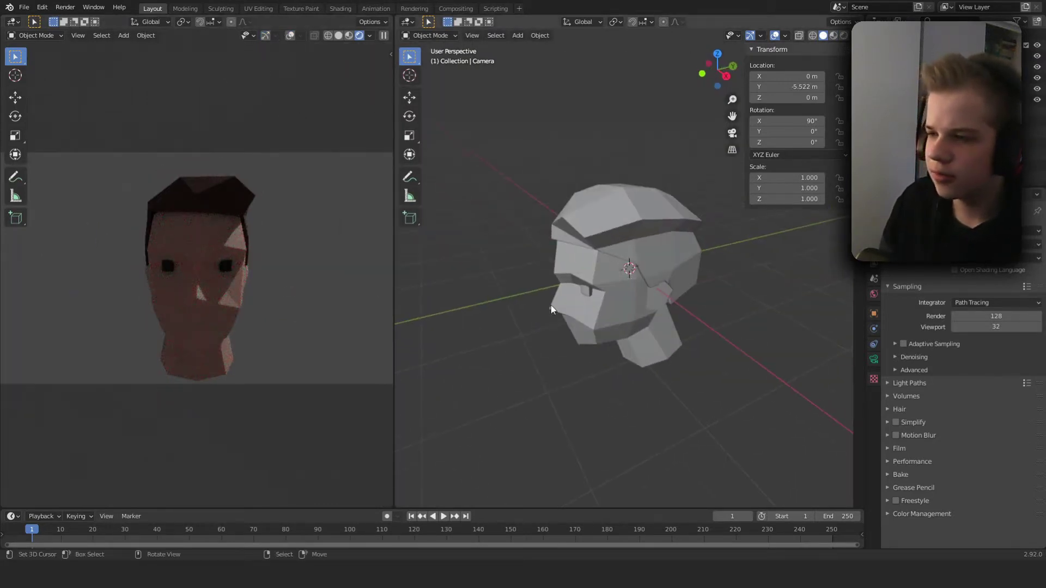
{"action": "scroll", "coordinate": [552, 306], "scroll_direction": "down", "scroll_amount": 6}
{"action": "middle_click_drag", "start_coordinate": [603, 268], "coordinate": [676, 254]}
{"action": "scroll", "coordinate": [659, 194], "scroll_direction": "down", "scroll_amount": 2}
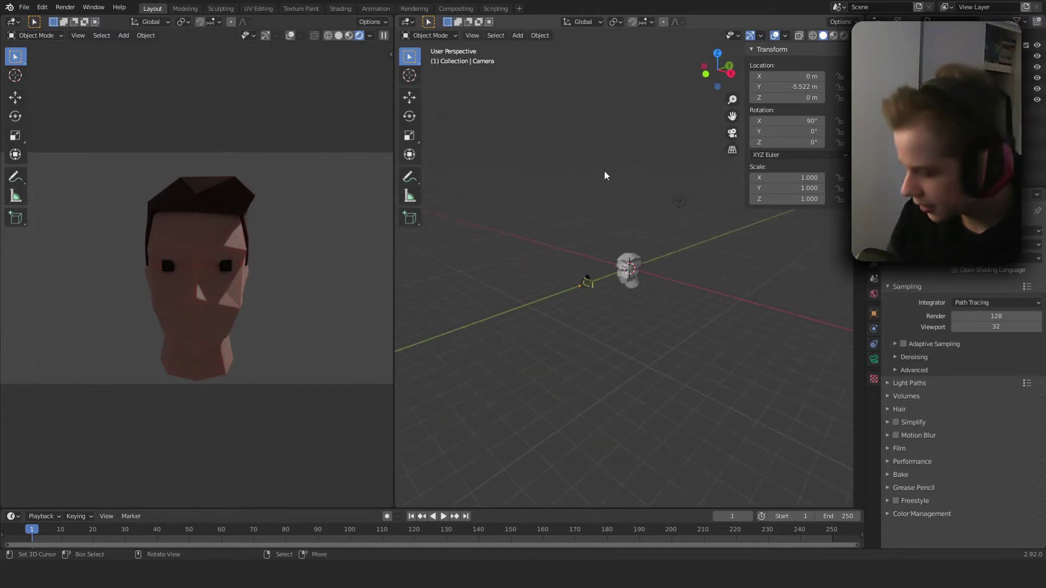
{"action": "key", "text": "n"}
{"action": "left_click", "coordinate": [679, 199]}
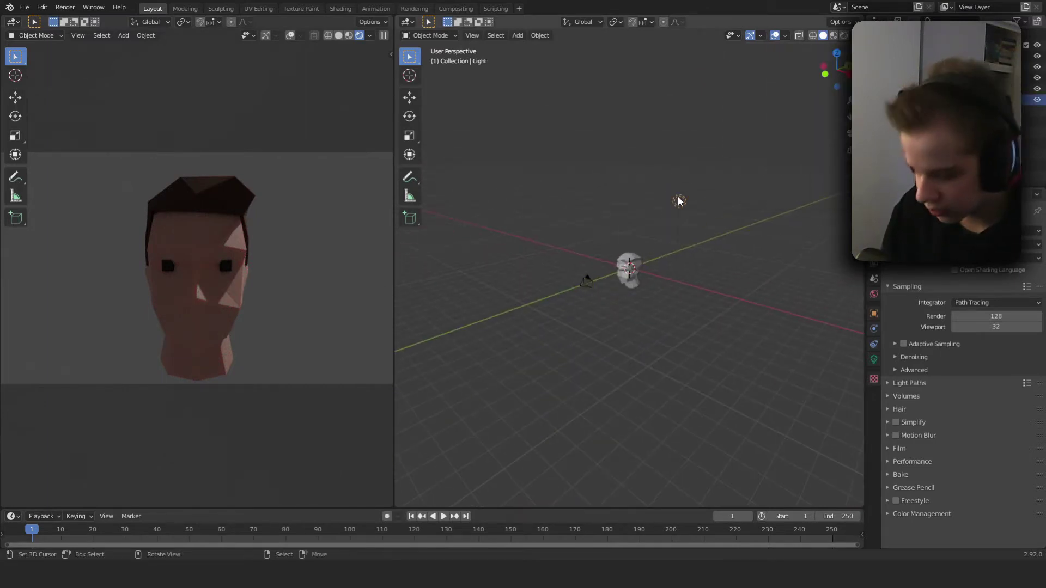
{"action": "key", "text": "KP_3"}
{"action": "left_click", "coordinate": [875, 362]}
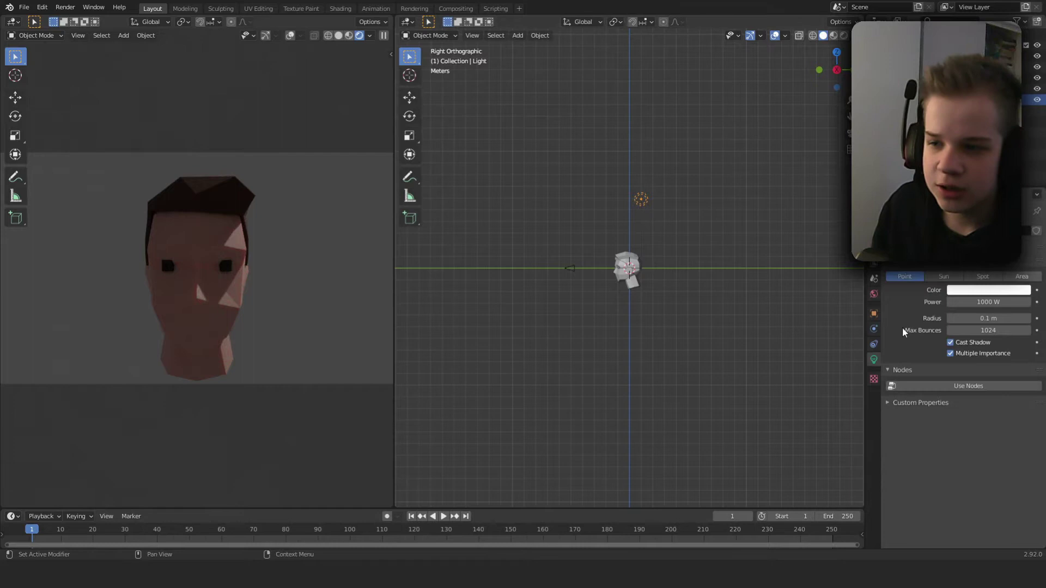
{"action": "left_click", "coordinate": [1022, 277]}
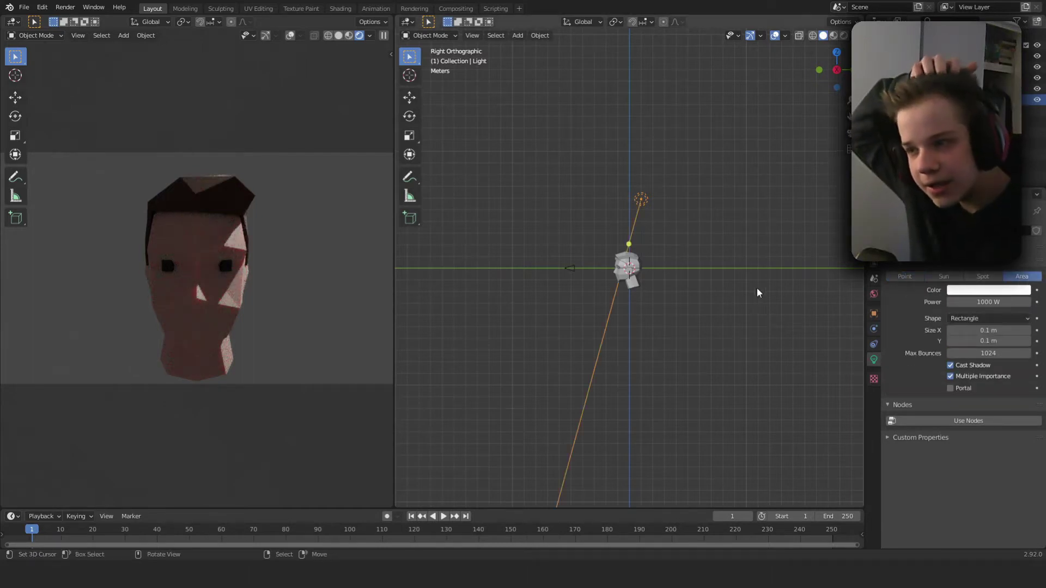
- Re-aim the area light and, in side view, move it in front of the head and slightly above it
{"action": "scroll", "coordinate": [743, 289], "scroll_direction": "up", "scroll_amount": 5}
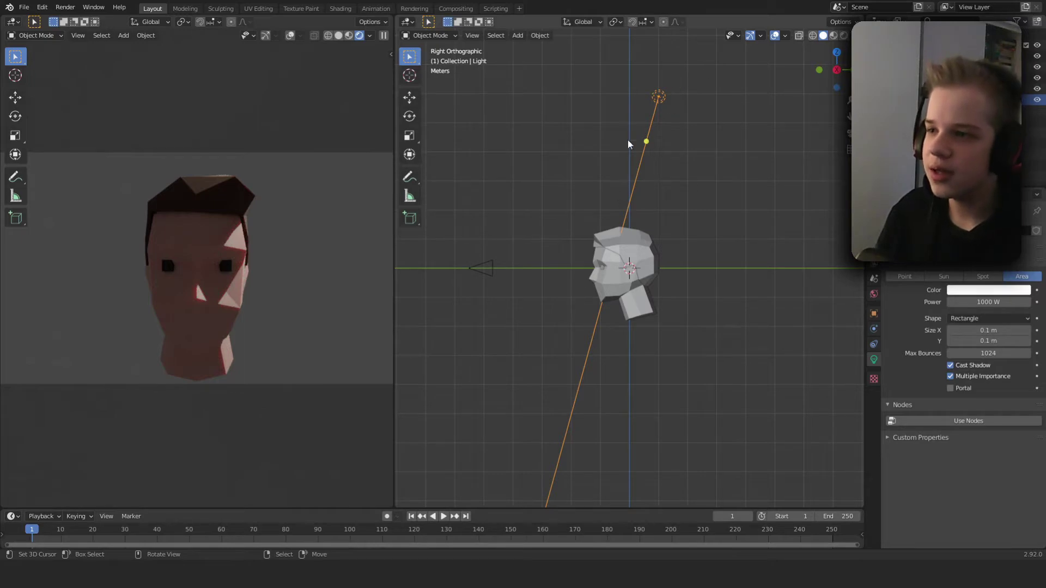
{"action": "left_click_drag", "start_coordinate": [647, 140], "coordinate": [696, 133]}
{"action": "key", "text": "g"}
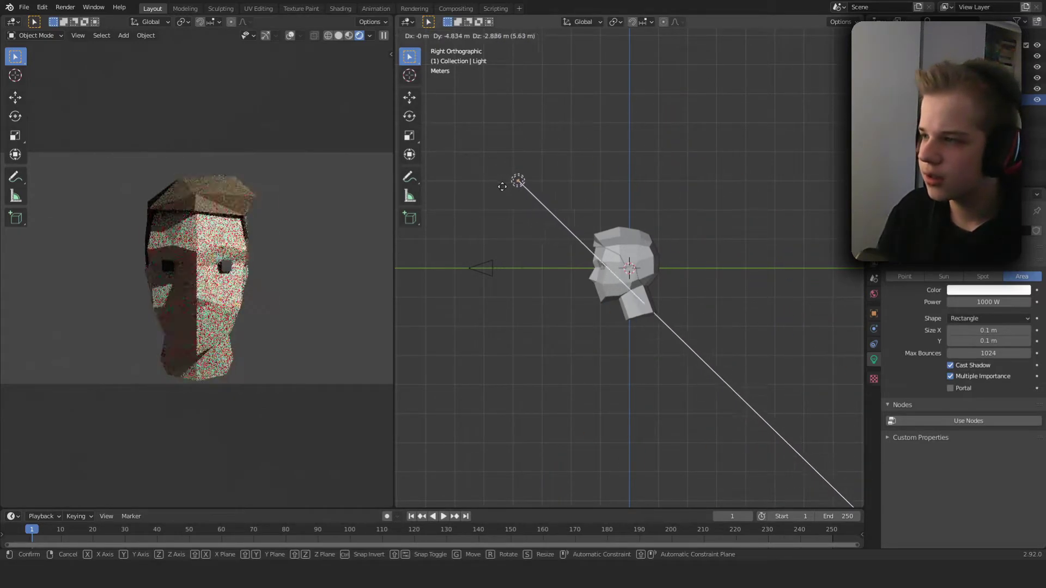
{"action": "left_click", "coordinate": [506, 187]}
- Scale up the area light to roughly the size of the head
{"action": "middle_click_drag", "start_coordinate": [506, 187], "coordinate": [554, 207]}
{"action": "scroll", "coordinate": [729, 346], "scroll_direction": "up", "scroll_amount": 1}
{"action": "middle_click_drag", "start_coordinate": [817, 408], "coordinate": [662, 243], "text": "shift"}
{"action": "key", "text": "s"}
{"action": "left_click", "coordinate": [539, 47]}
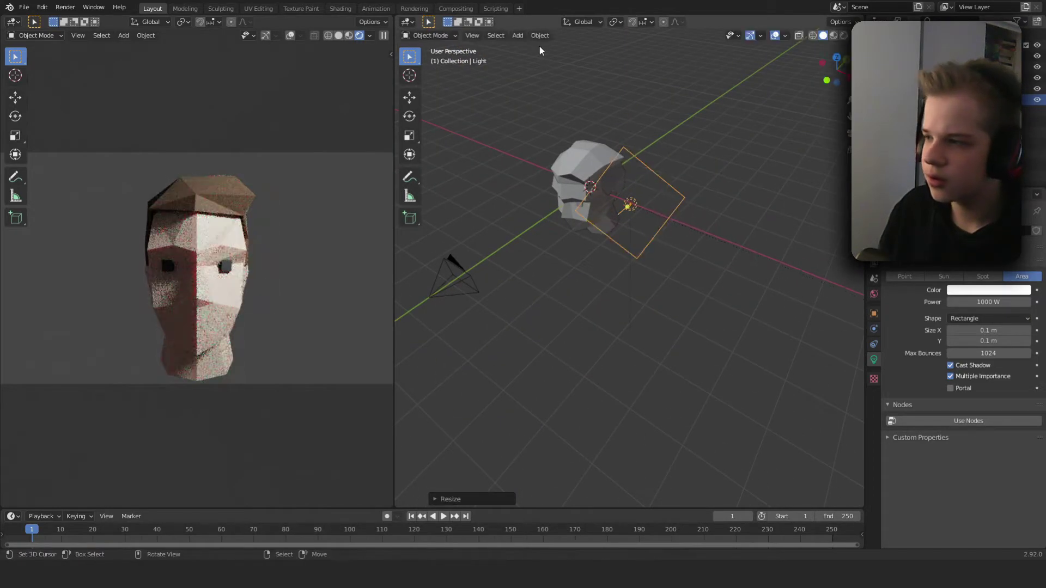
- Clear the area light's rotation, tilt it about the global X axis and turn it towards the head in top view
{"action": "key", "text": "alt+r"}
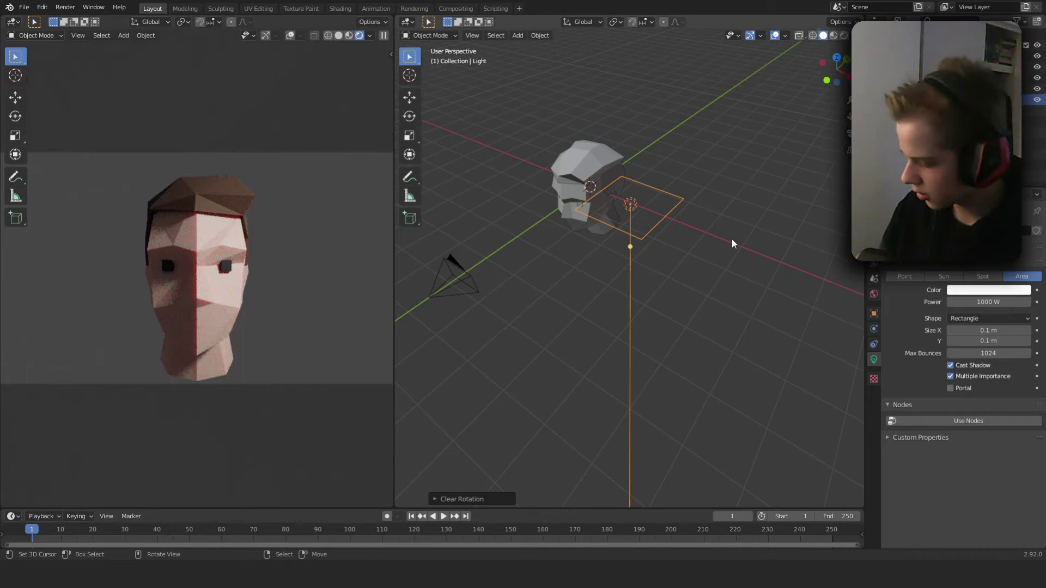
{"action": "key", "text": "r"}
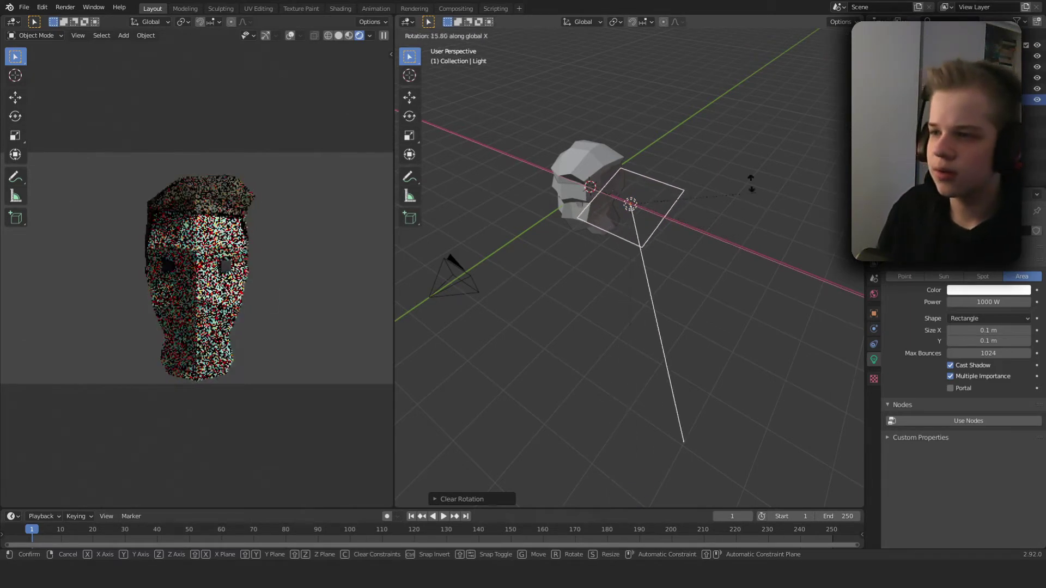
{"action": "left_click", "coordinate": [709, 144]}
{"action": "key", "text": "KP_7"}
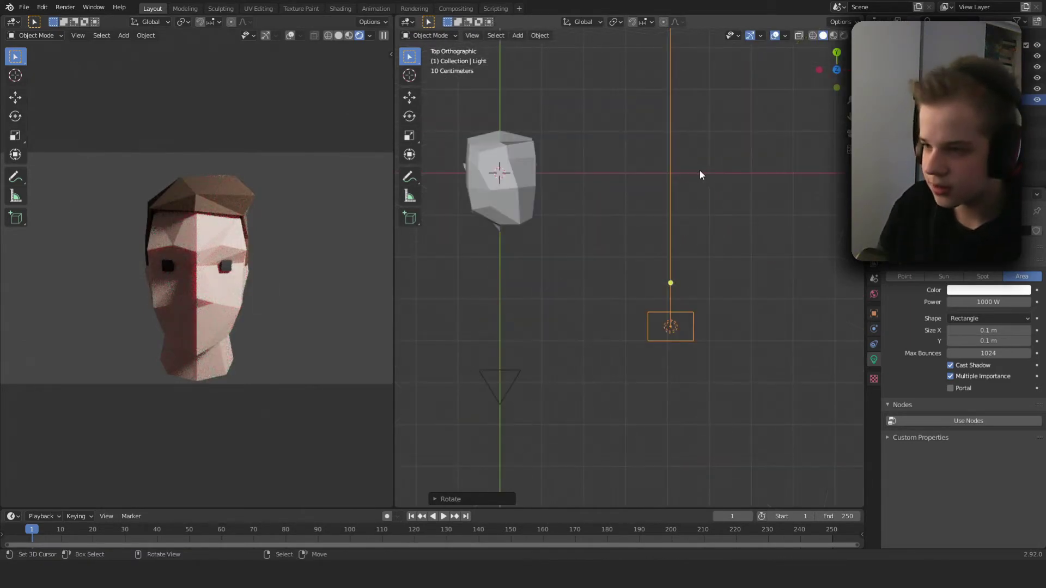
{"action": "key", "text": "r"}
{"action": "left_click", "coordinate": [817, 337]}
- In top view, move the area light to the other side of the head's front and rotate it diagonally towards the face
{"action": "middle_click_drag", "start_coordinate": [741, 308], "coordinate": [801, 329], "text": "shift"}
{"action": "key", "text": "g"}
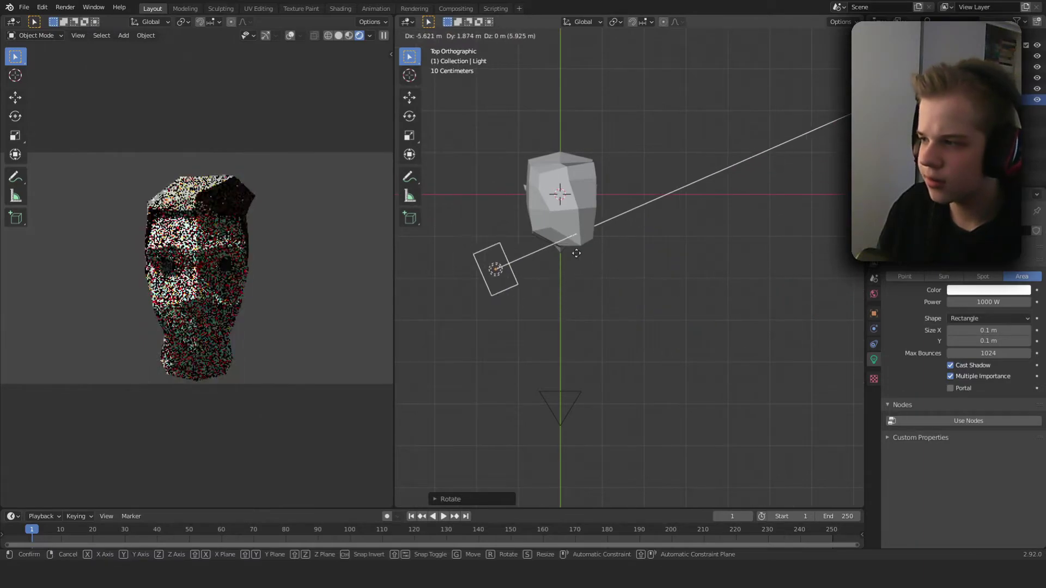
{"action": "left_click", "coordinate": [557, 251]}
{"action": "key", "text": "r"}
{"action": "left_click", "coordinate": [630, 226]}
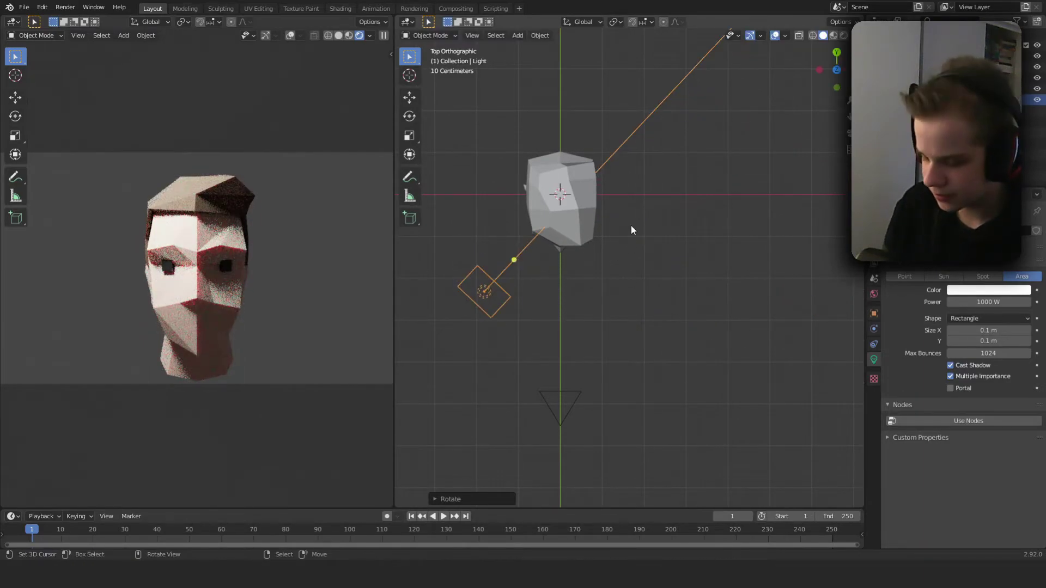
- In front view, raise the area light so it shines down on the face from above and to one side
{"action": "key", "text": "KP_1"}
{"action": "key", "text": "g"}
{"action": "left_click", "coordinate": [602, 272]}
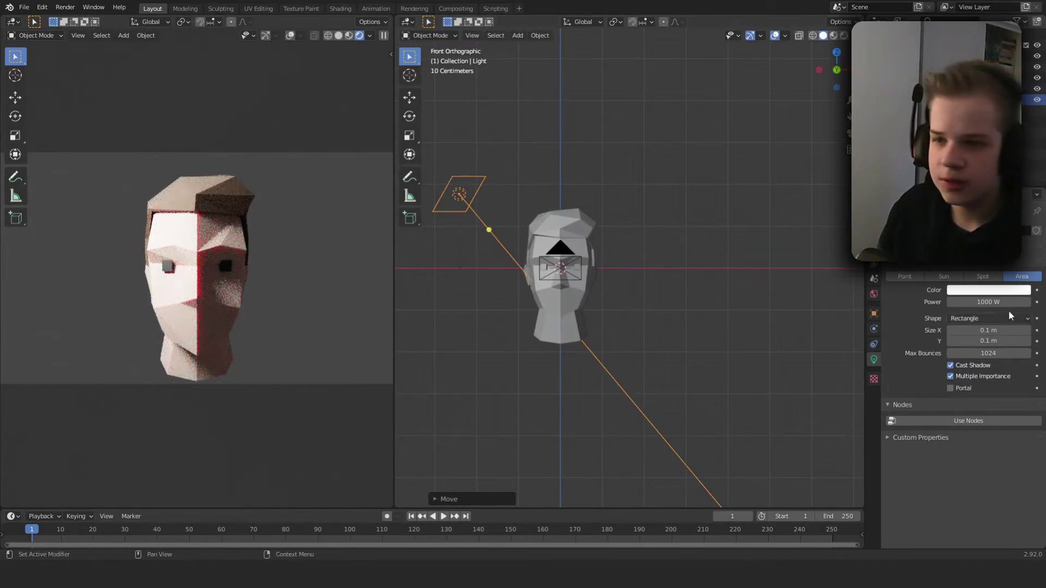
- Set the area light's power to 164.5 W and scale the light up further
{"action": "mouse_move", "coordinate": [988, 302]}
{"action": "left_mouse_down"}
{"action": "mouse_move", "coordinate": [932, 302]}
{"action": "mouse_move", "coordinate": [1003, 300]}
{"action": "left_mouse_up"}
{"action": "left_click", "coordinate": [514, 235]}
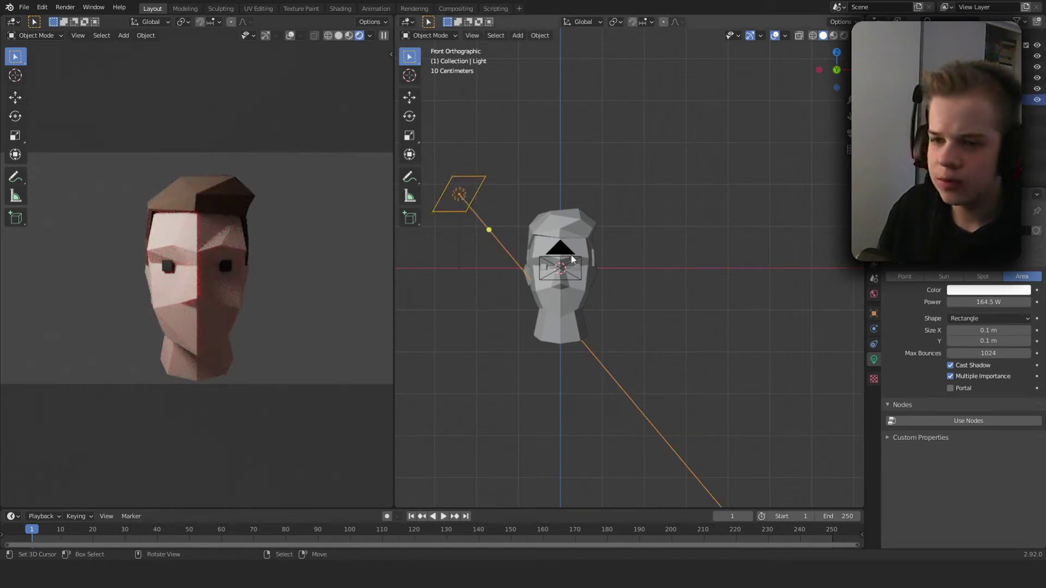
{"action": "key", "text": "s"}
{"action": "left_click", "coordinate": [526, 213]}
{"action": "key", "text": "alt+a"}
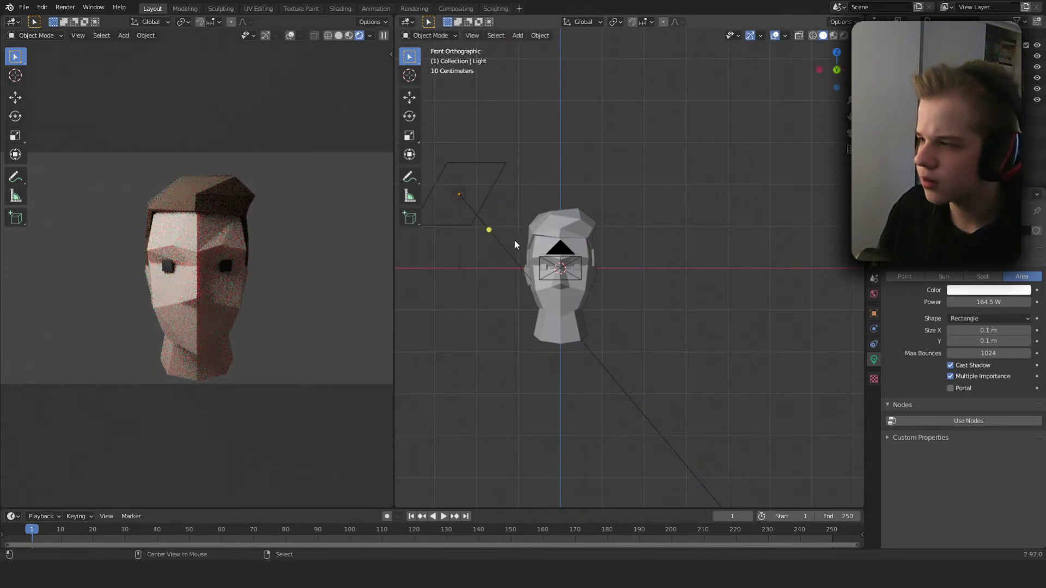
{"action": "left_click", "coordinate": [478, 191]}
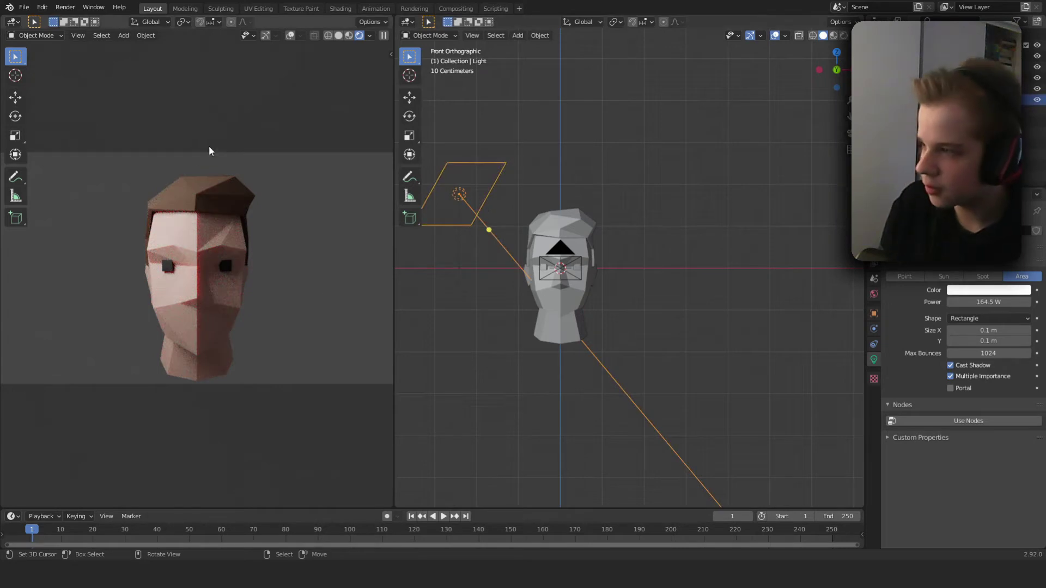
- Darken the world background colour to near black
{"action": "left_click", "coordinate": [873, 294]}
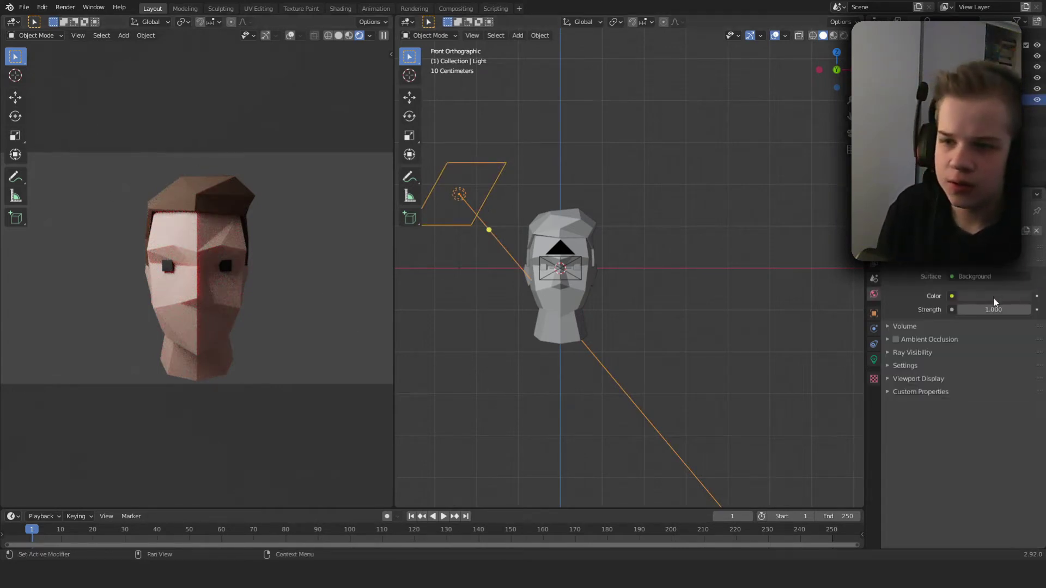
{"action": "left_click", "coordinate": [1021, 208]}
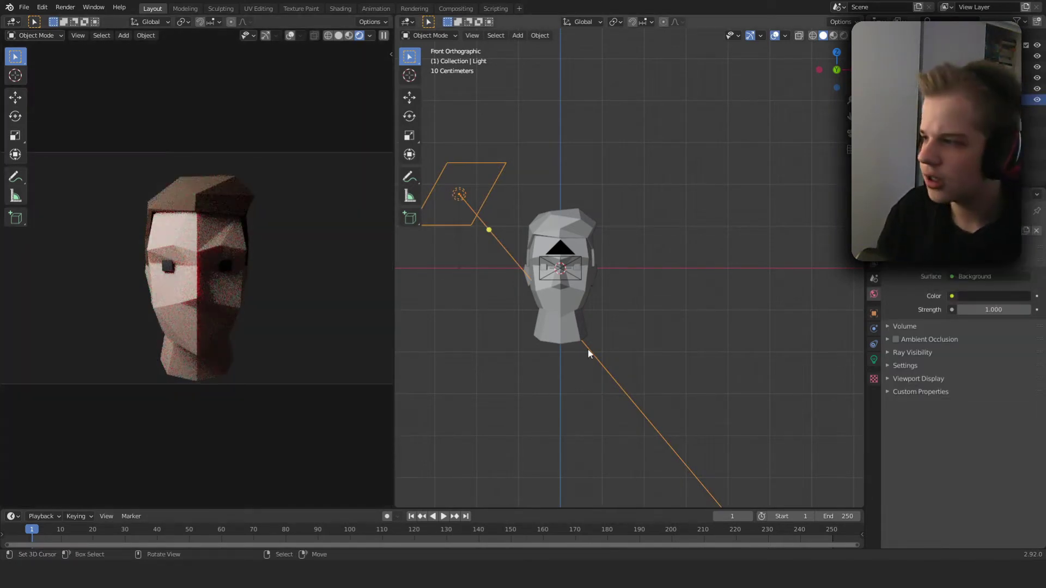
{"action": "key", "text": "alt+a"}
{"action": "scroll", "coordinate": [627, 289], "scroll_direction": "down", "scroll_amount": 4}
{"action": "scroll", "coordinate": [627, 289], "scroll_direction": "up", "scroll_amount": 4}
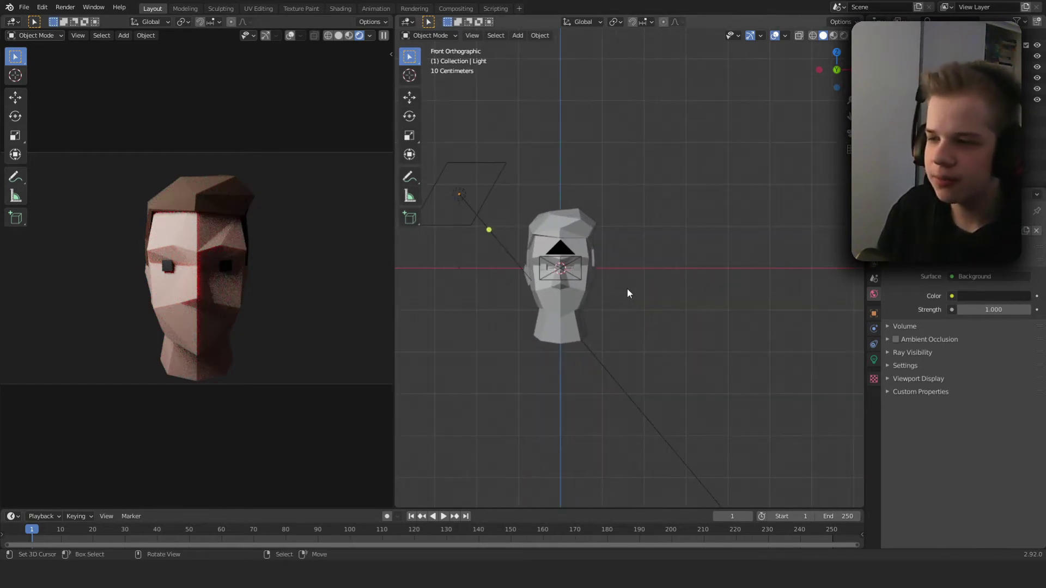
- Assign an Environment Texture to the world background colour
{"action": "left_click", "coordinate": [952, 297]}
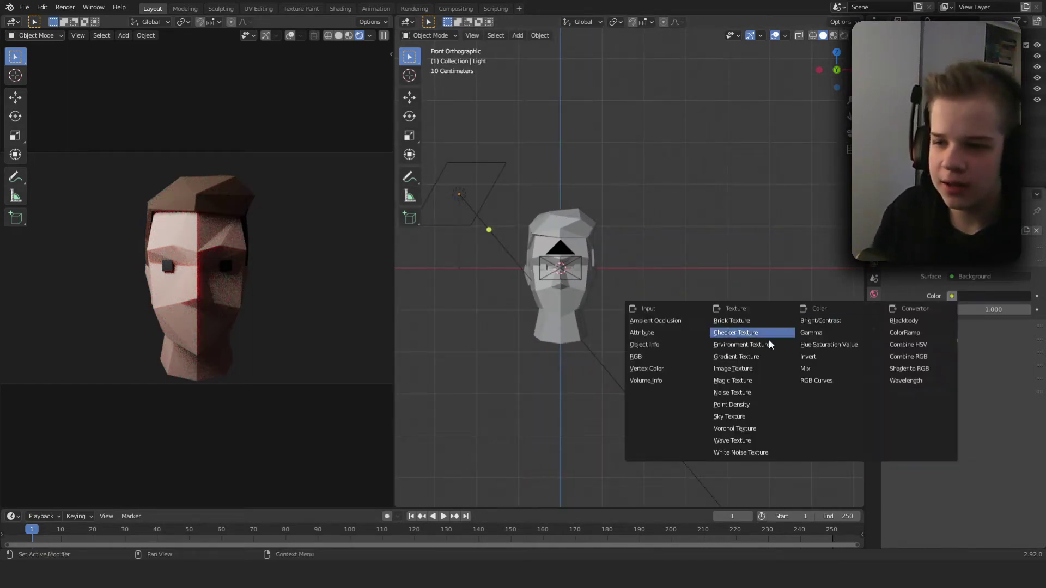
{"action": "left_click", "coordinate": [949, 297]}
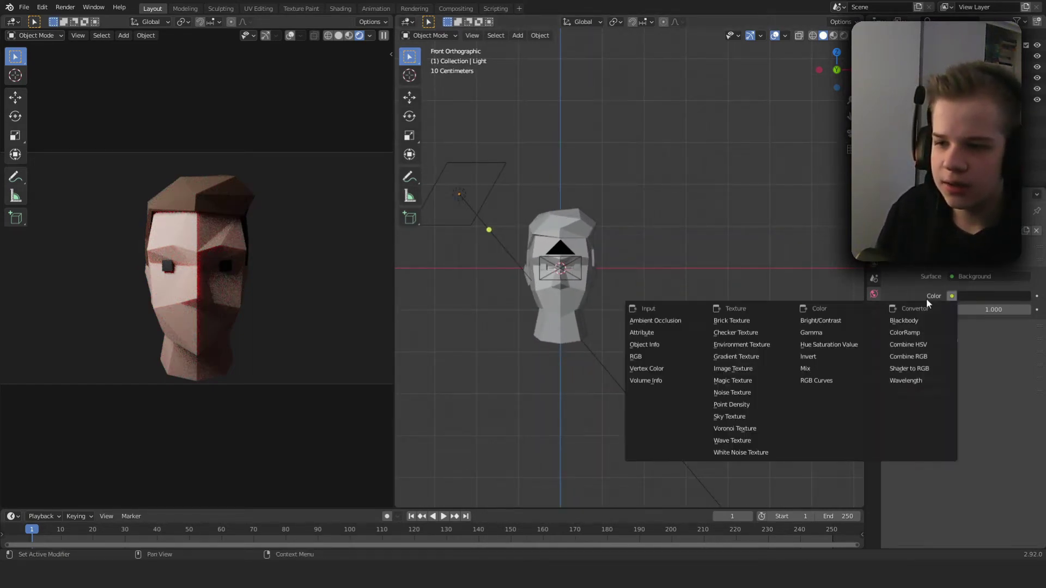
{"action": "left_click", "coordinate": [746, 345]}
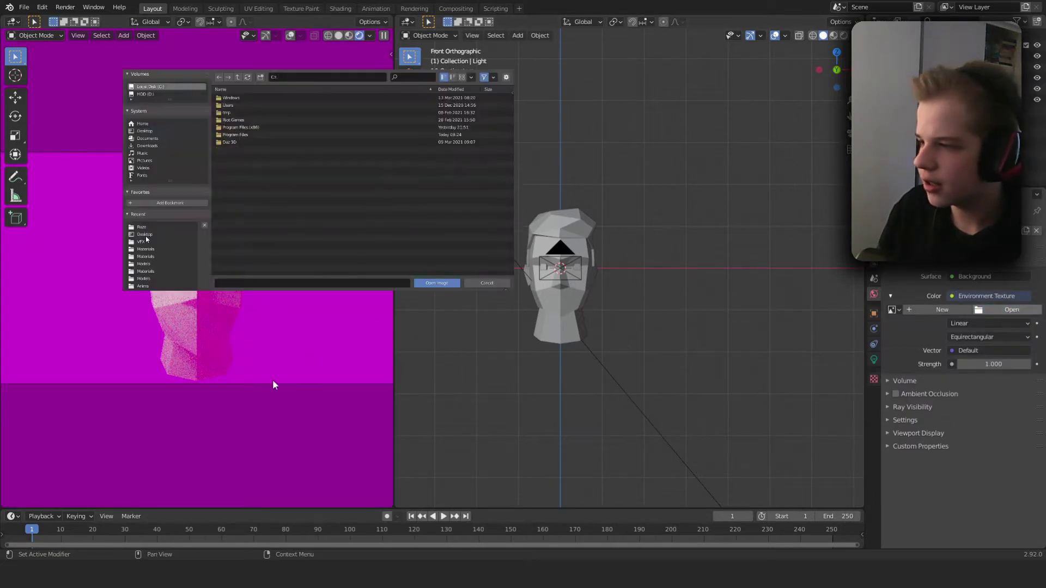
- Load kloppenheim_06_2k.hdr from the Desktop folder as the environment image and set the world strength to 0.1
{"action": "left_click", "coordinate": [145, 235]}
{"action": "scroll", "coordinate": [270, 169], "scroll_direction": "down", "scroll_amount": 5}
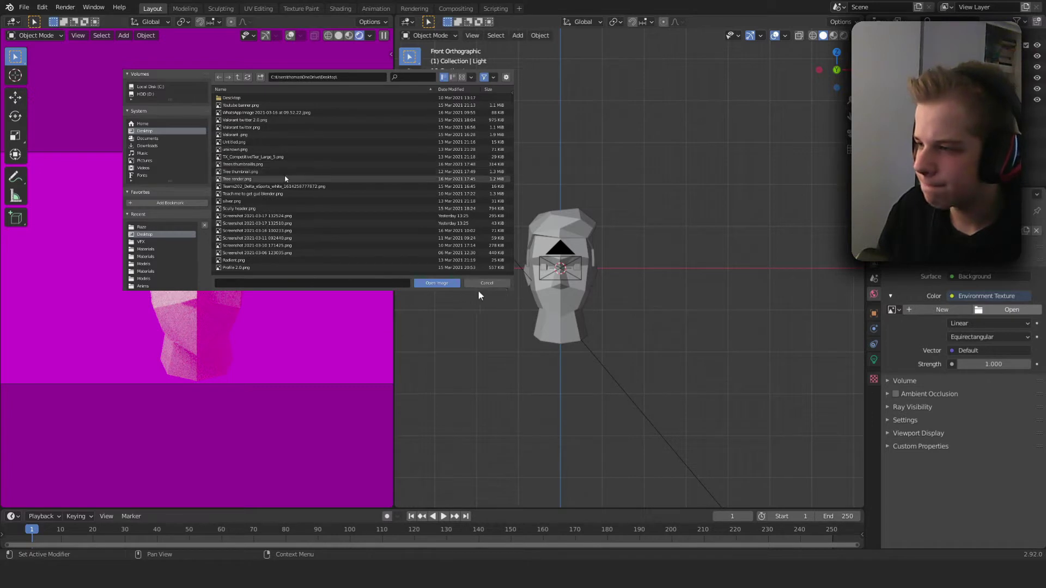
{"action": "scroll", "coordinate": [288, 180], "scroll_direction": "up", "scroll_amount": 5}
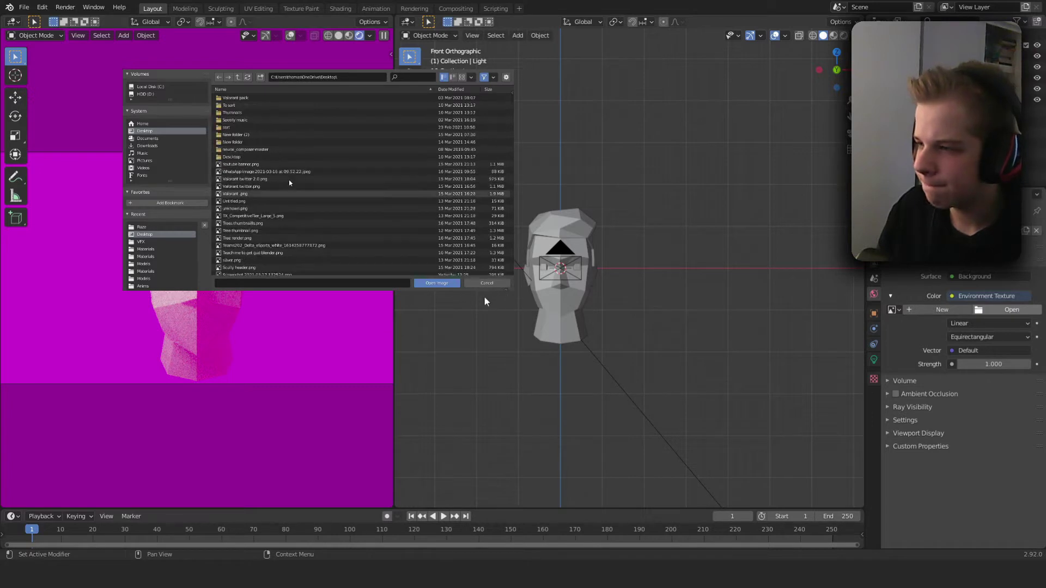
{"action": "double_click", "coordinate": [236, 156]}
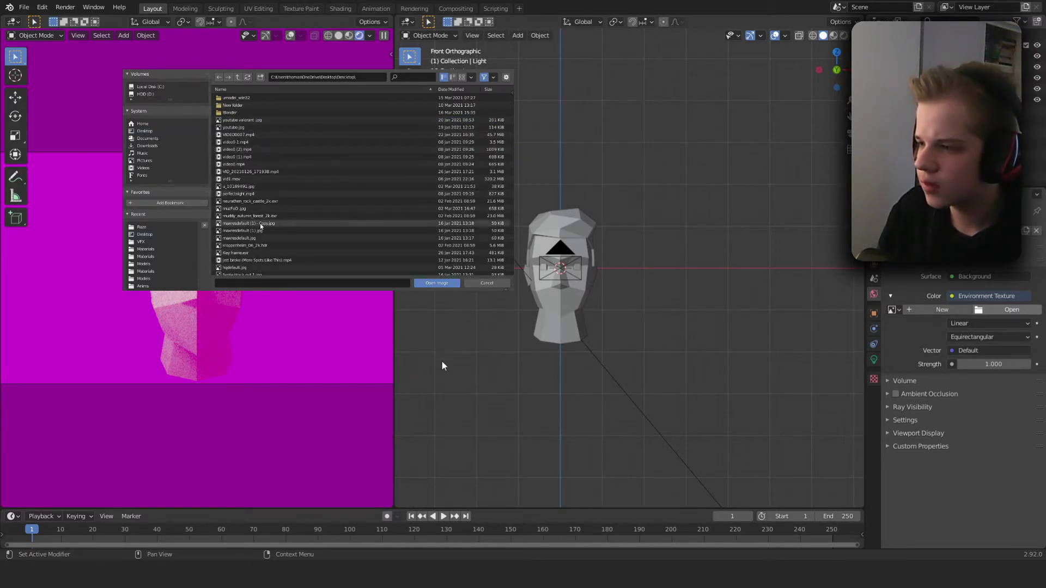
{"action": "scroll", "coordinate": [261, 223], "scroll_direction": "down", "scroll_amount": 1}
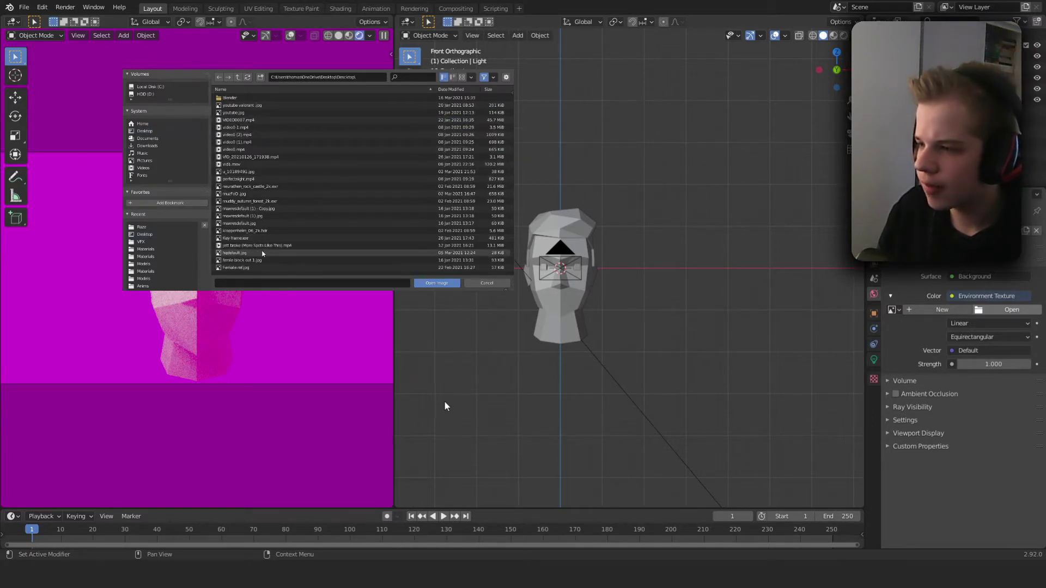
{"action": "left_click", "coordinate": [430, 283]}
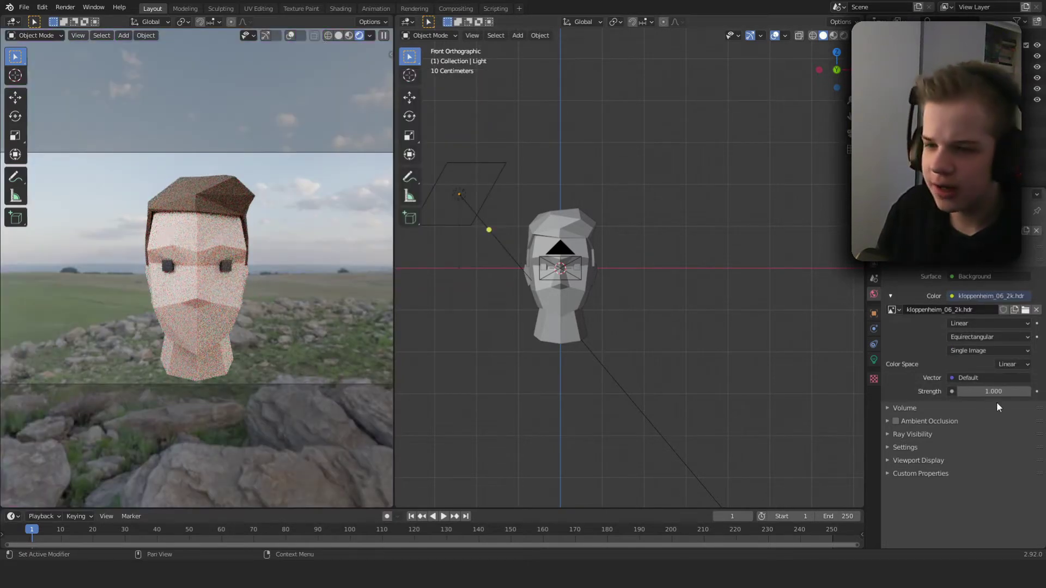
{"action": "mouse_move", "coordinate": [994, 392]}
{"action": "left_mouse_down"}
{"action": "mouse_move", "coordinate": [947, 392]}
{"action": "mouse_move", "coordinate": [1005, 391]}
{"action": "left_mouse_up"}
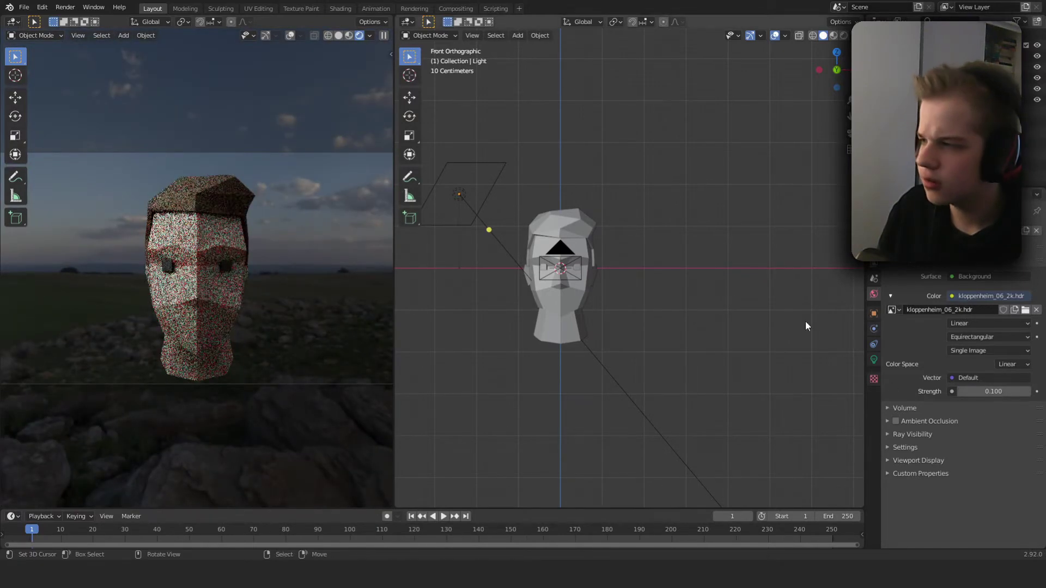
- Enable a transparent film background in the render settings
{"action": "left_click", "coordinate": [874, 232]}
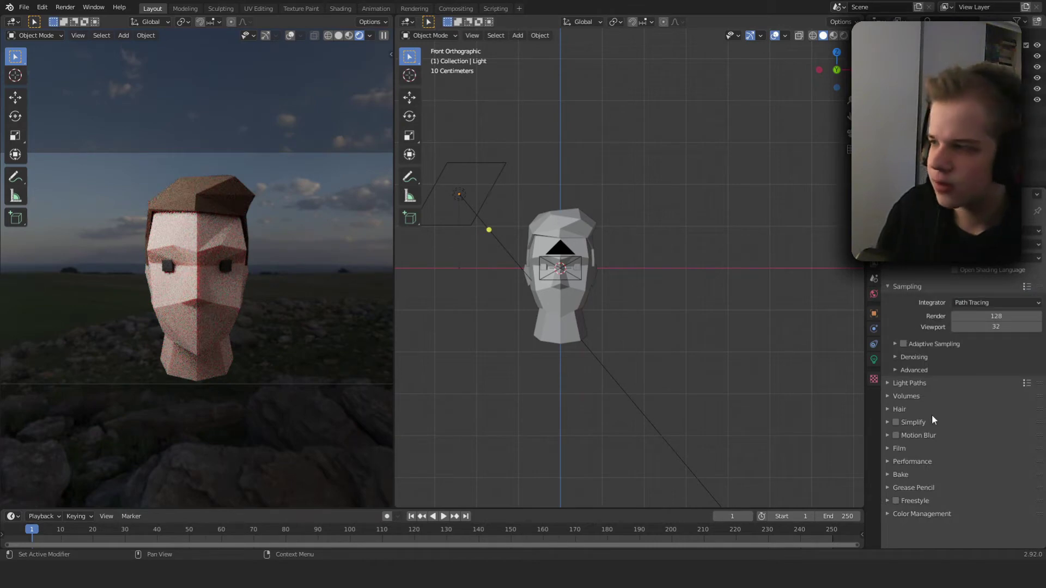
{"action": "left_click", "coordinate": [900, 447]}
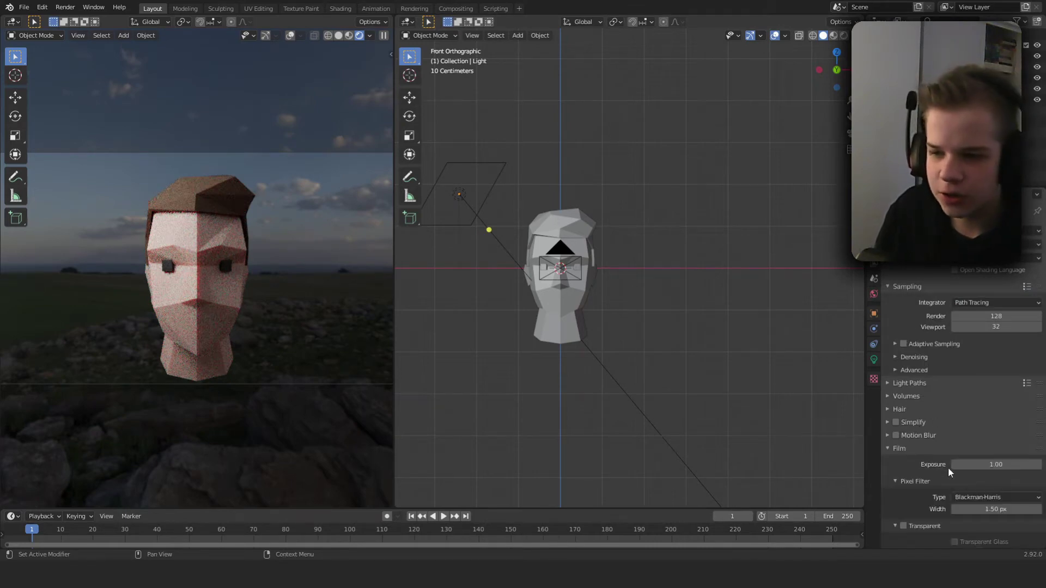
{"action": "left_click", "coordinate": [904, 525]}
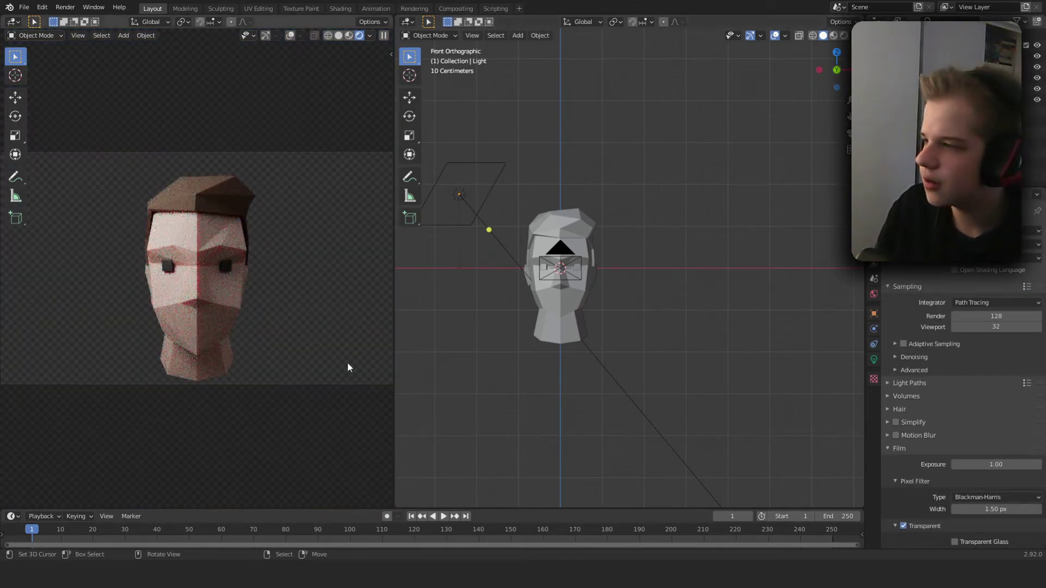
- In top view, duplicate the area light, turn the copy around and place it behind the head on the opposite side
{"action": "scroll", "coordinate": [737, 337], "scroll_direction": "down", "scroll_amount": 6}
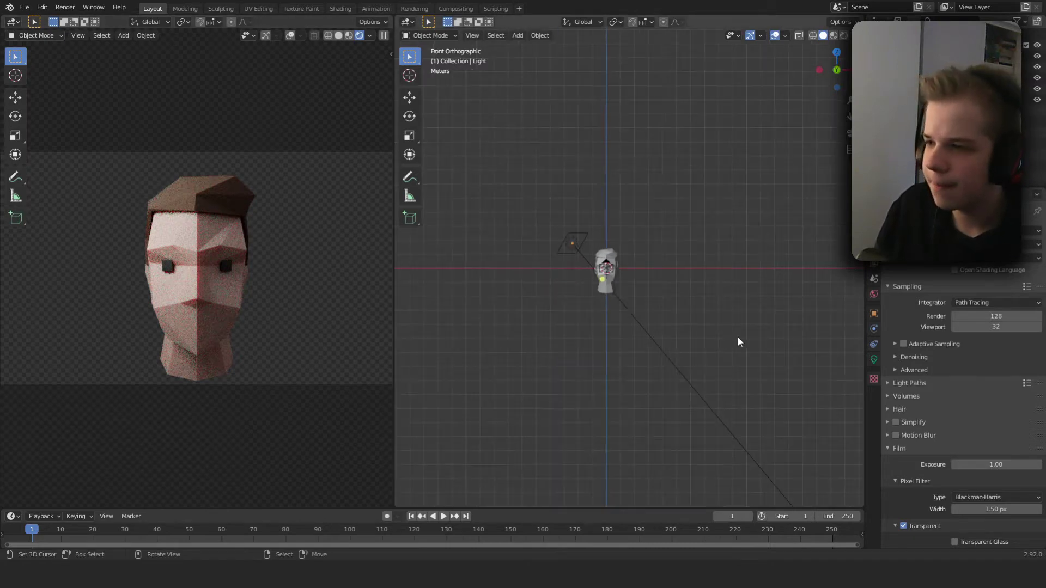
{"action": "scroll", "coordinate": [796, 310], "scroll_direction": "up", "scroll_amount": 3}
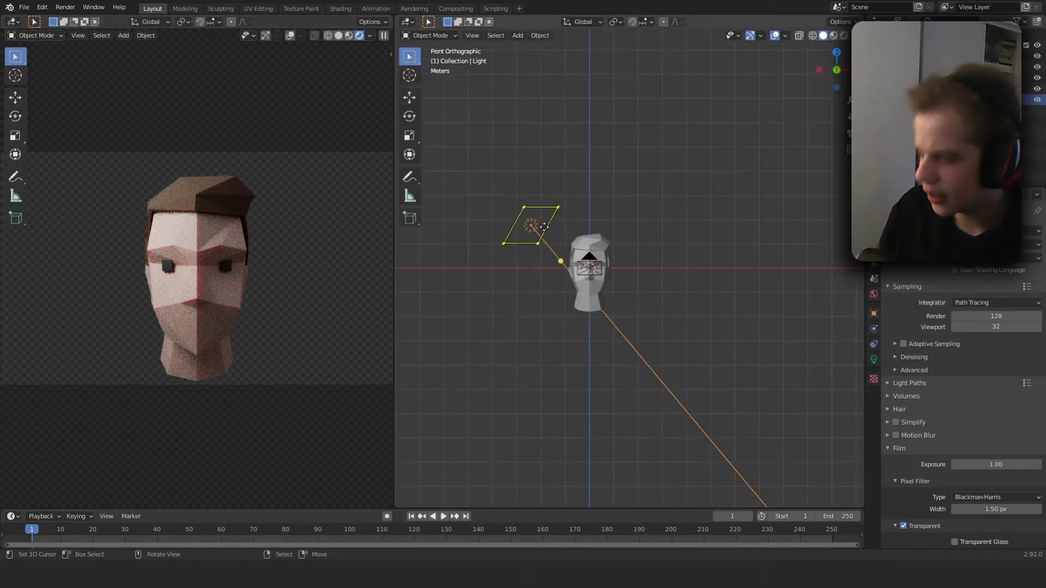
{"action": "key", "text": "KP_7"}
{"action": "key", "text": "shift+d"}
{"action": "left_click", "coordinate": [666, 176]}
{"action": "key", "text": "r"}
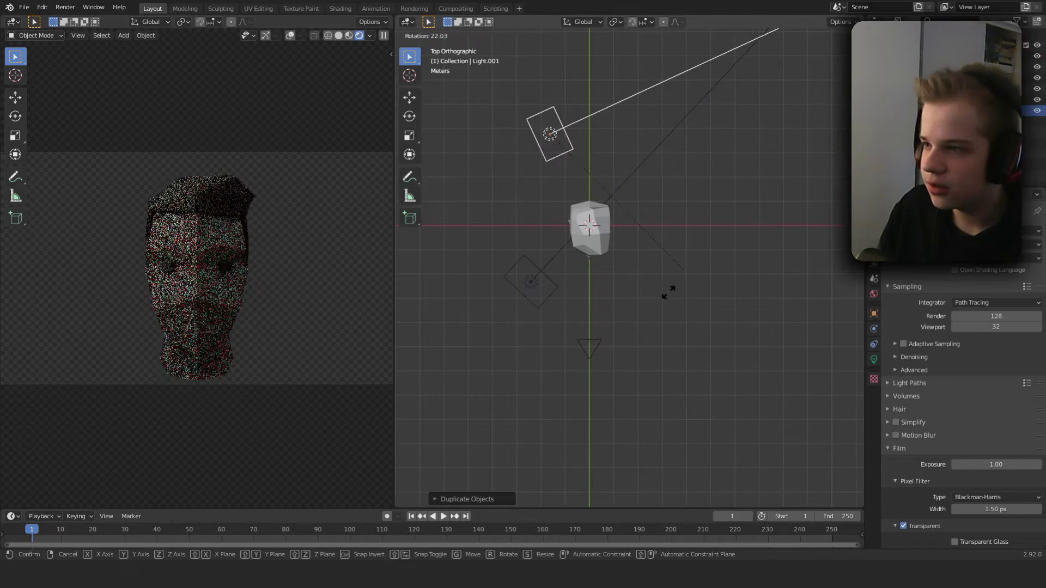
{"action": "left_click", "coordinate": [710, 180]}
{"action": "key", "text": "r"}
{"action": "key", "text": "g"}
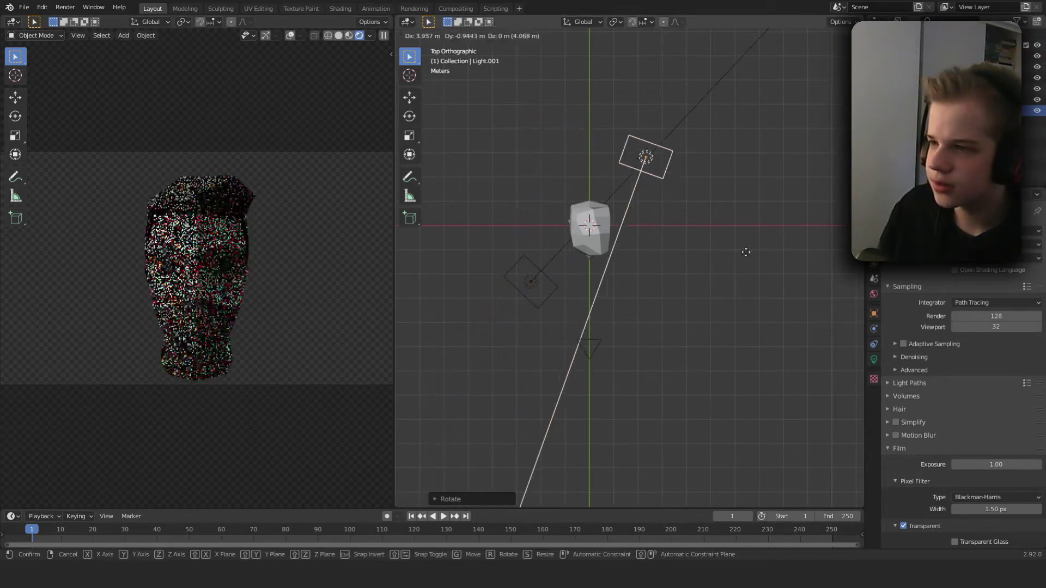
{"action": "left_click", "coordinate": [749, 272]}
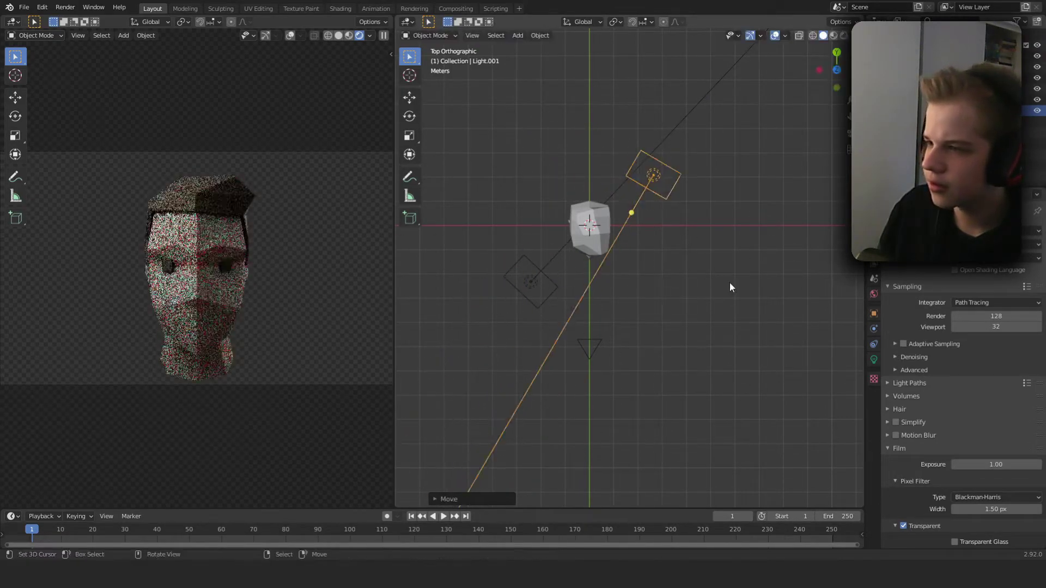
- Rotate the duplicated area light to aim at the head and shift it slightly forward
{"action": "key", "text": "r"}
{"action": "left_click", "coordinate": [644, 313]}
{"action": "key", "text": "g"}
{"action": "left_click", "coordinate": [670, 328]}
{"action": "key", "text": "alt+a"}
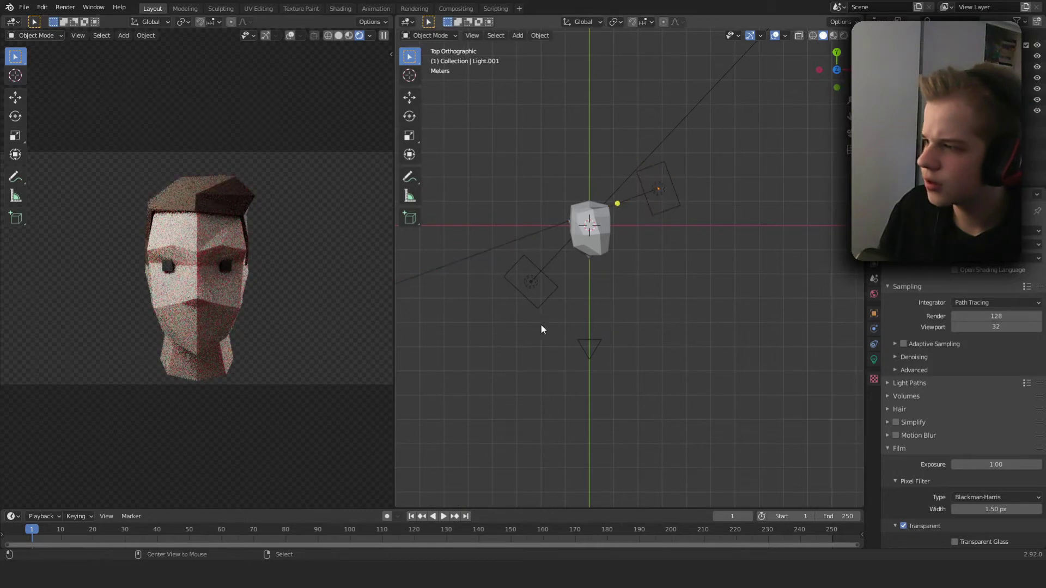
{"action": "left_click", "coordinate": [656, 188]}
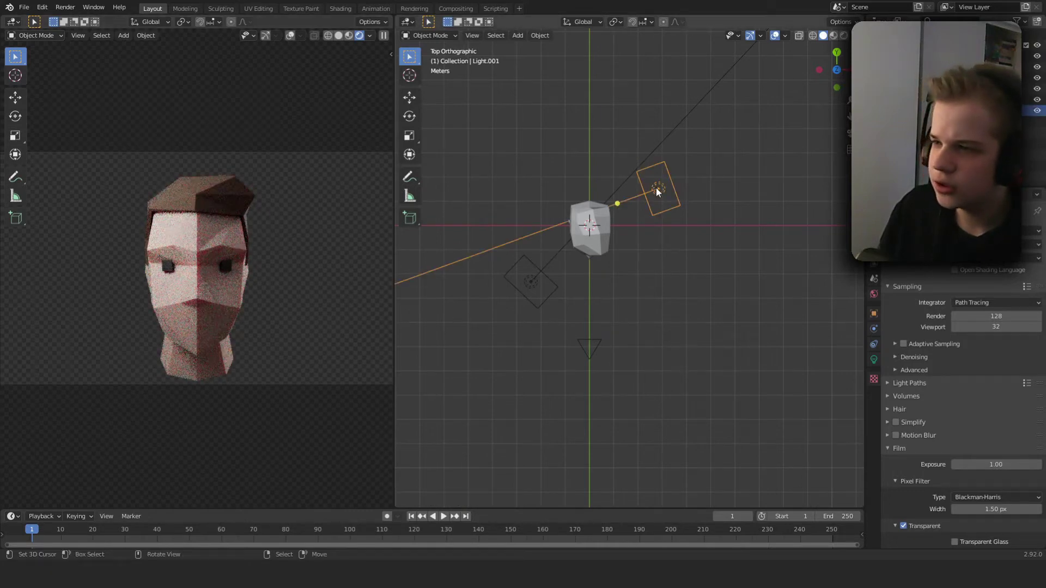
{"action": "left_click_drag", "start_coordinate": [656, 187], "coordinate": [658, 206]}
- Scale the duplicated light down and raise its power to 542 W, checking the effect from behind the head
{"action": "left_click", "coordinate": [873, 358]}
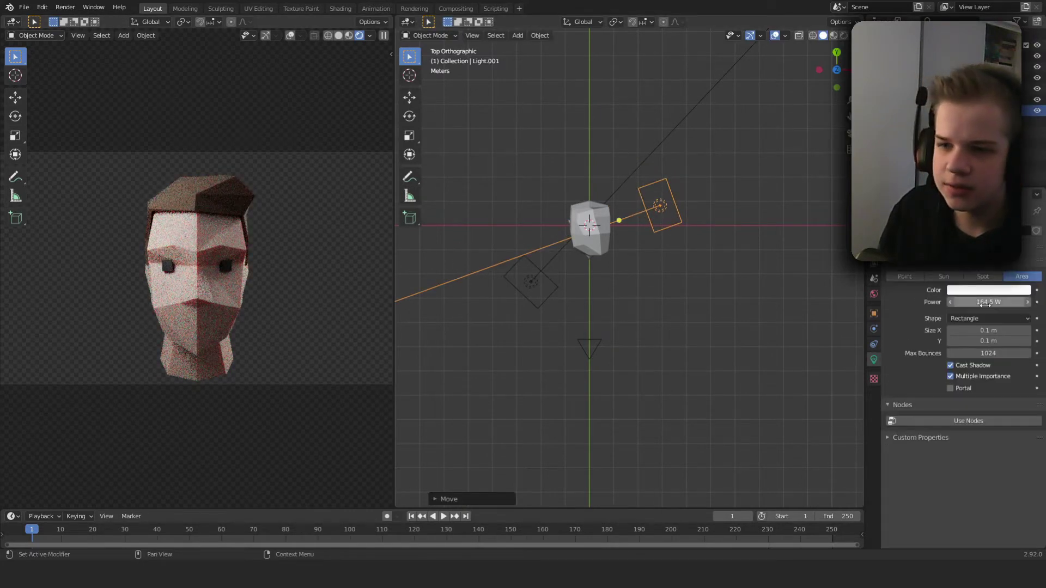
{"action": "left_click_drag", "start_coordinate": [983, 304], "coordinate": [1008, 304]}
{"action": "key", "text": "s"}
{"action": "left_click", "coordinate": [715, 274]}
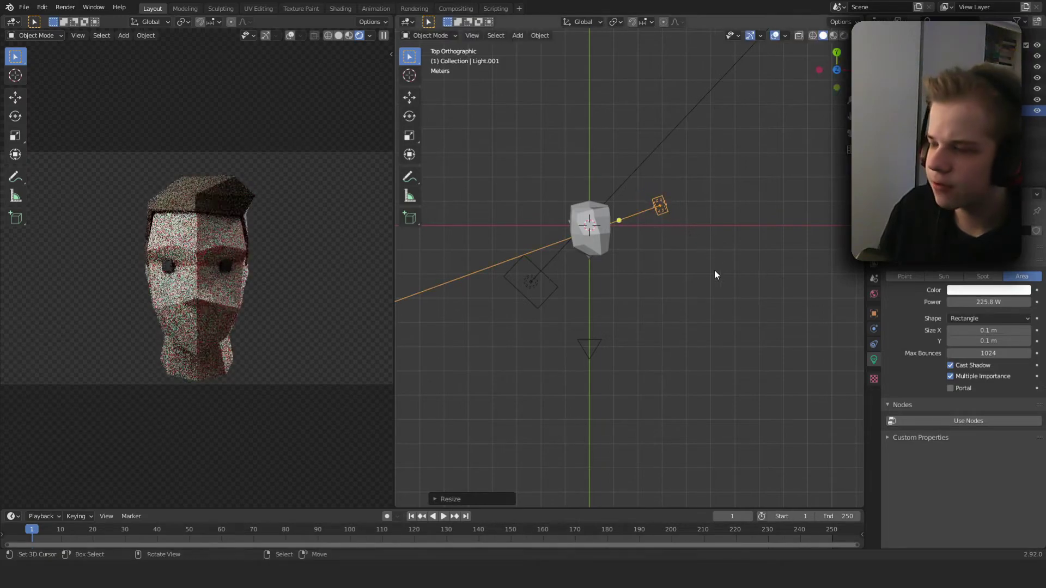
{"action": "left_click", "coordinate": [715, 274]}
{"action": "middle_click_drag", "start_coordinate": [318, 299], "coordinate": [125, 294]}
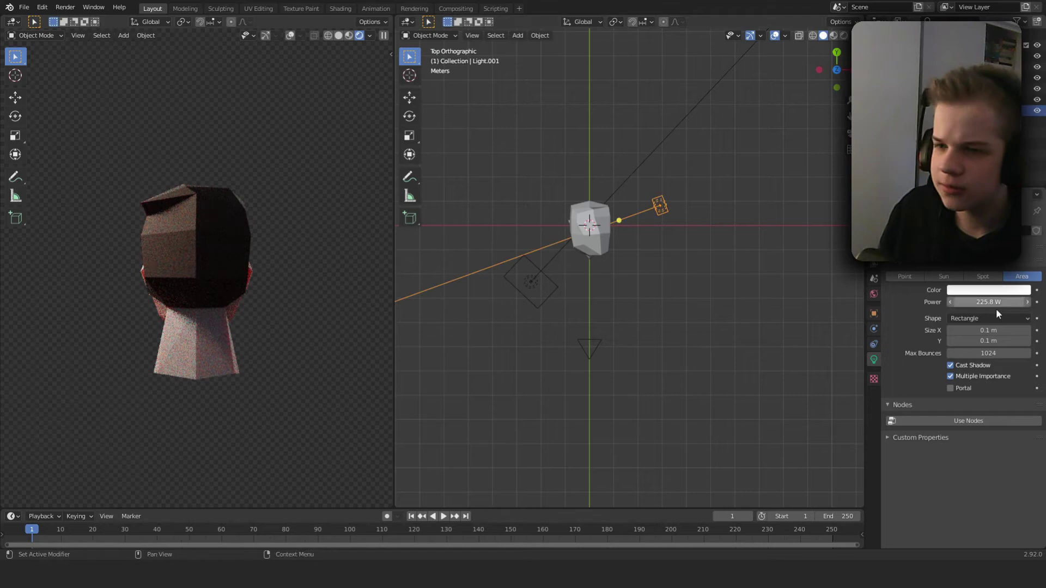
{"action": "left_click_drag", "start_coordinate": [953, 303], "coordinate": [1035, 302]}
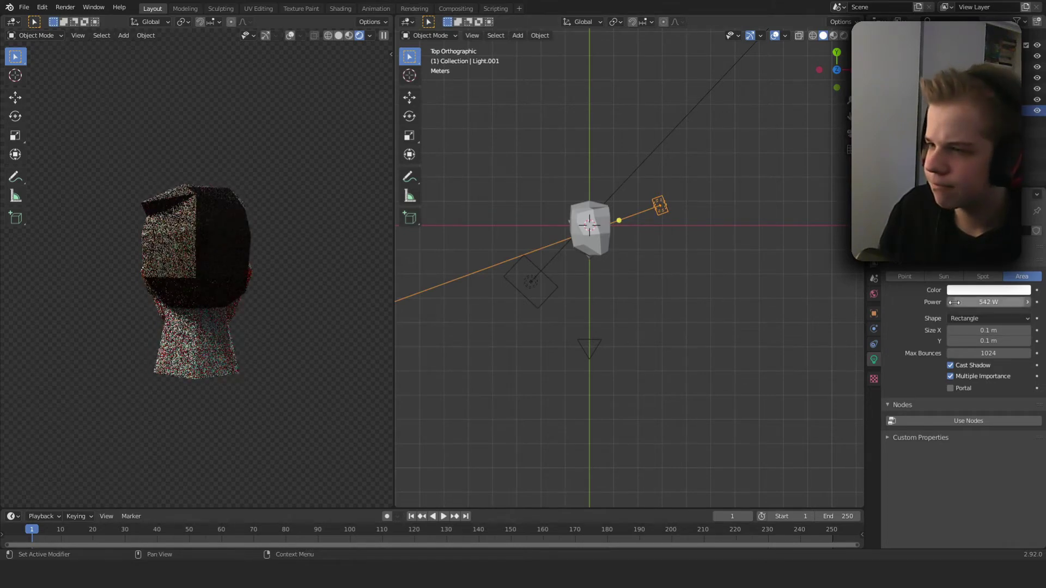
- Clear the second light's rotation, rotate it 90° about X, aim it horizontally at the head and lower it to face height
{"action": "key", "text": "KP_1"}
{"action": "scroll", "coordinate": [715, 292], "scroll_direction": "up", "scroll_amount": 3}
{"action": "key", "text": "alt+r"}
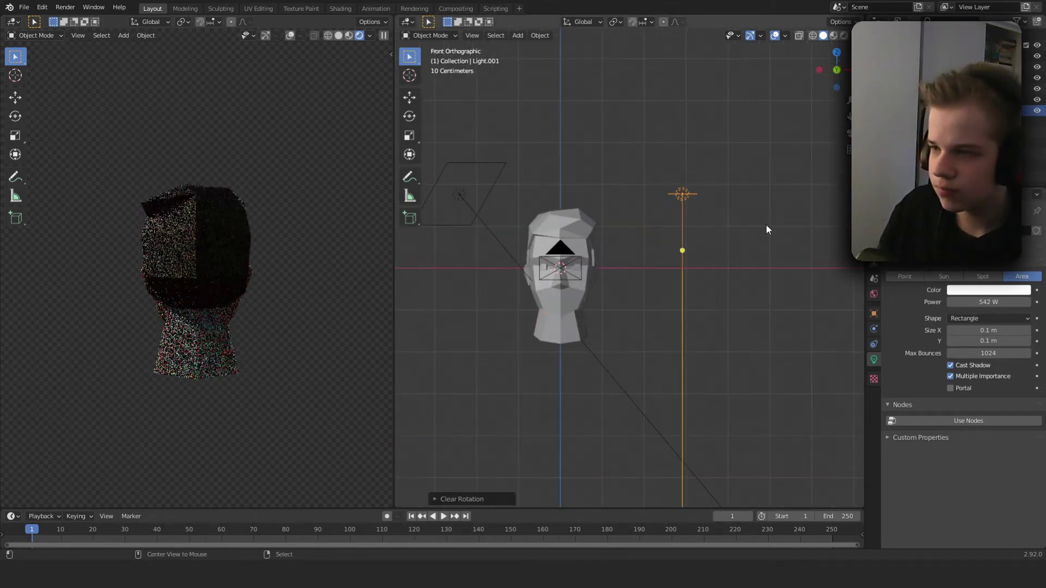
{"action": "type", "text": "rx90"}
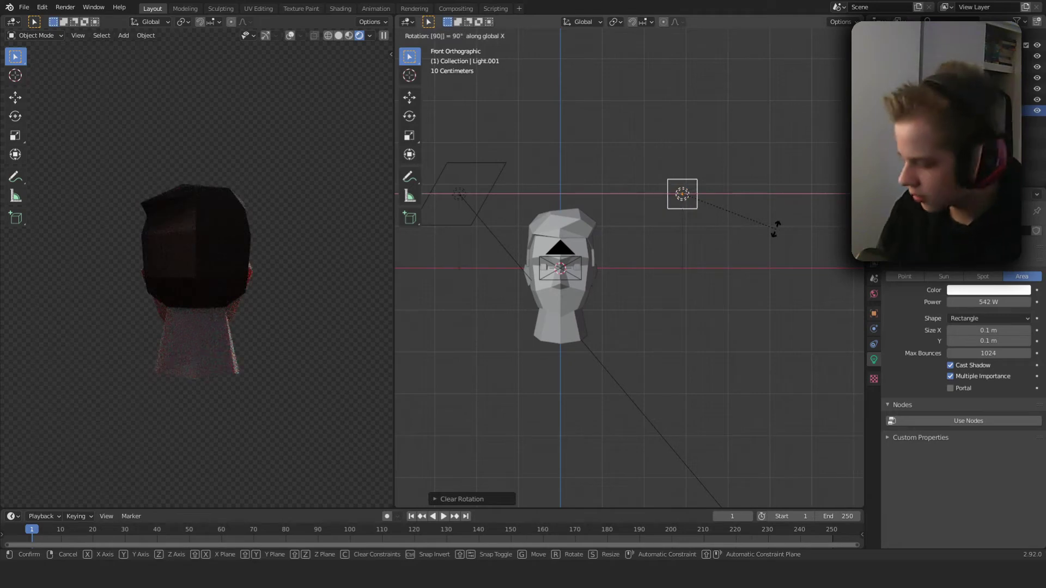
{"action": "key", "text": "Return"}
{"action": "key", "text": "g"}
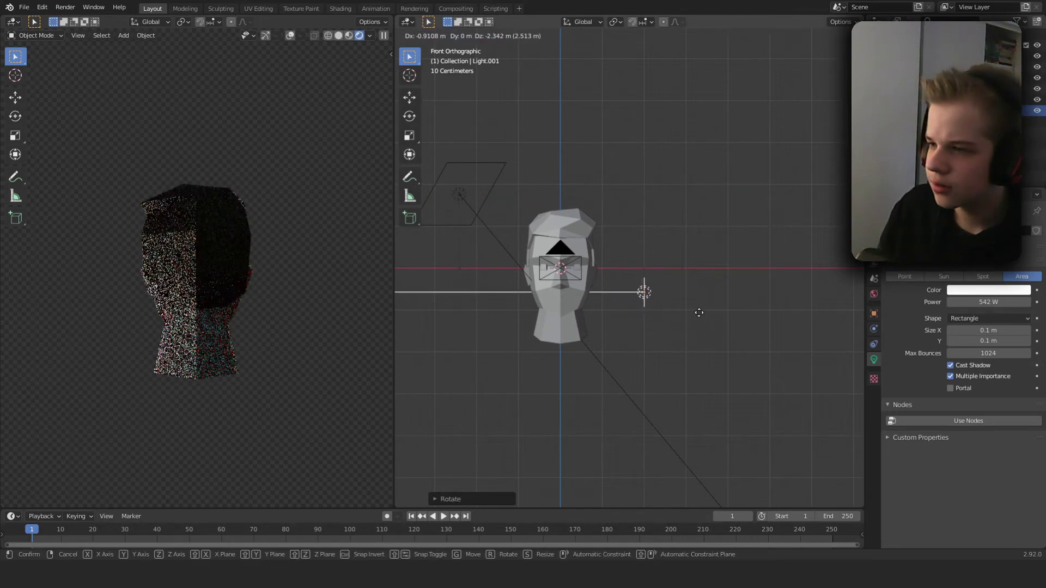
{"action": "left_click", "coordinate": [698, 292]}
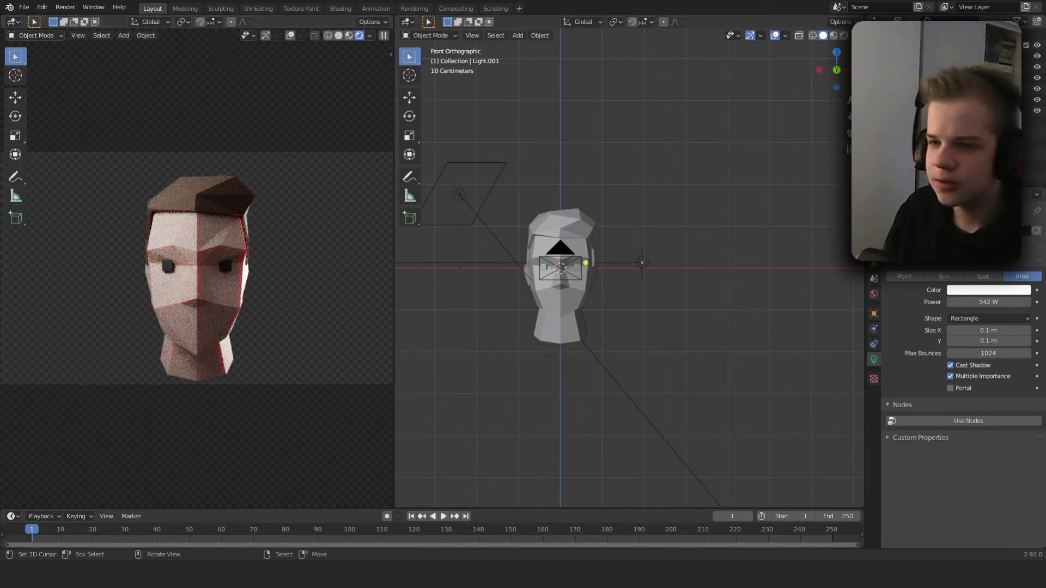
- Set the camera's focal length to 77.6 mm and move the camera back until the whole head fits the frame
{"action": "middle_click_drag", "start_coordinate": [571, 292], "coordinate": [502, 302]}
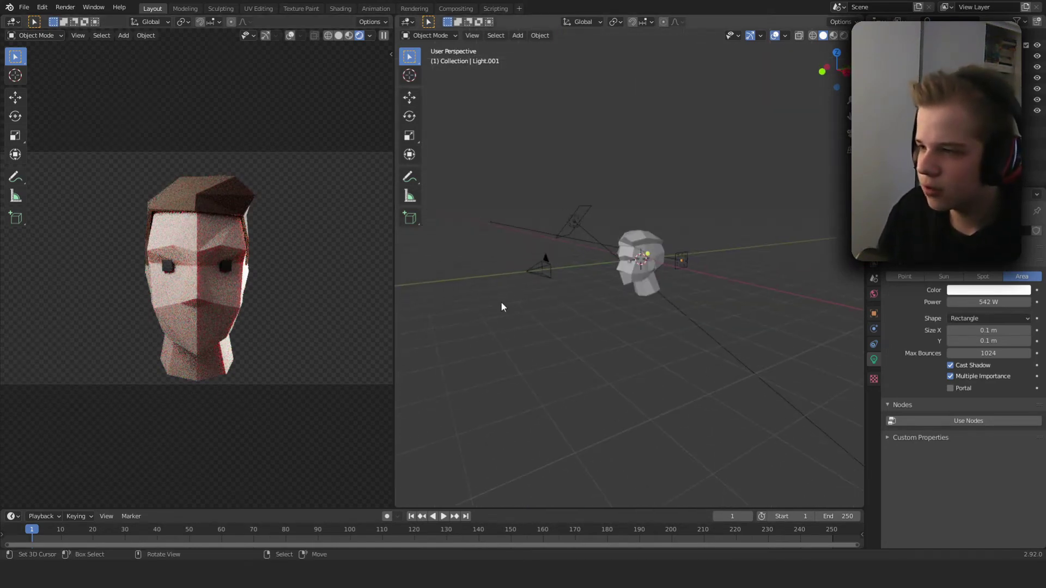
{"action": "left_click", "coordinate": [538, 267]}
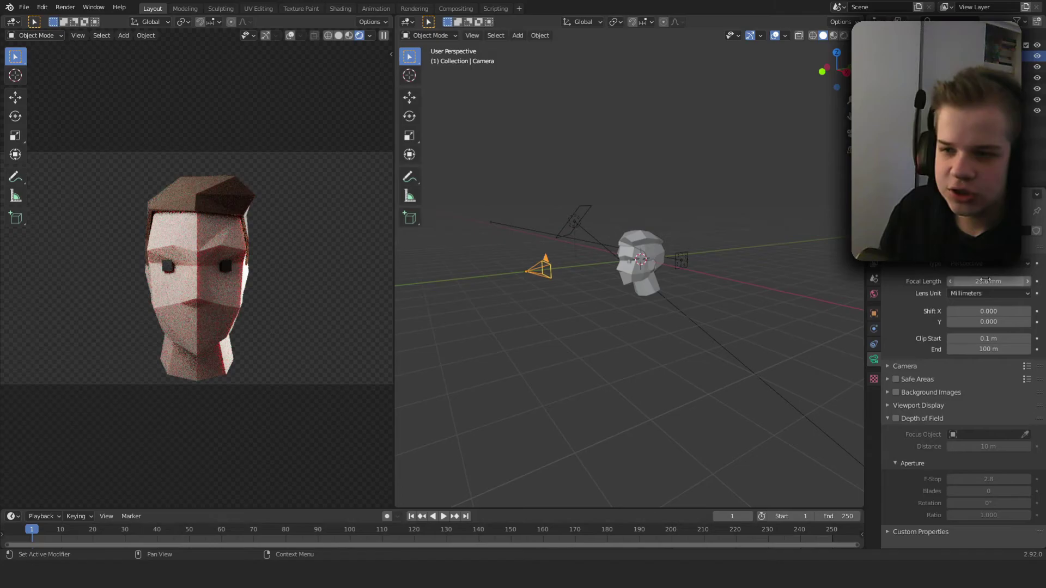
{"action": "left_click_drag", "start_coordinate": [985, 280], "coordinate": [1015, 280]}
{"action": "scroll", "coordinate": [613, 332], "scroll_direction": "down", "scroll_amount": 3}
{"action": "key", "text": "g"}
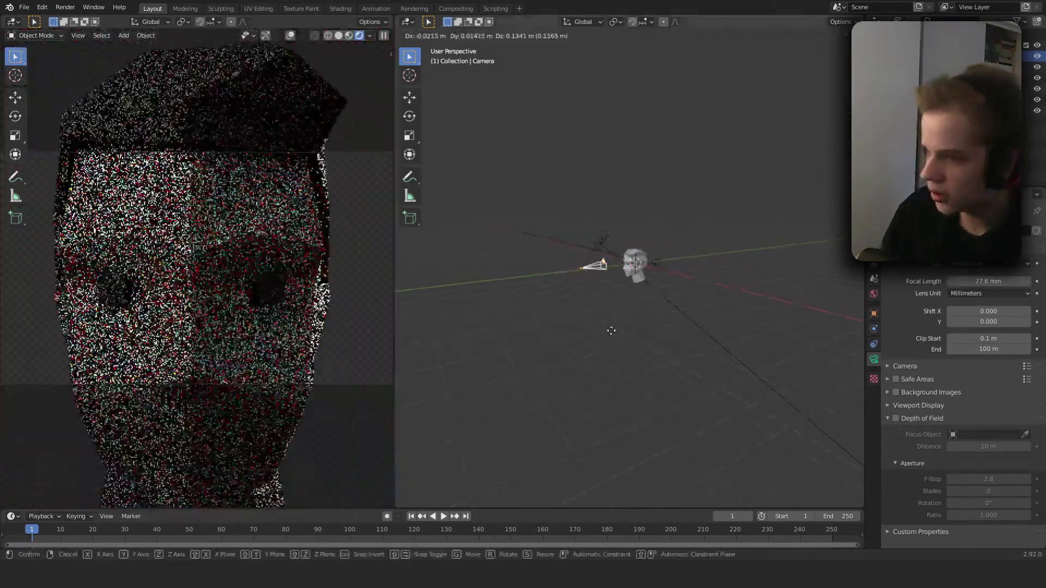
{"action": "left_click", "coordinate": [518, 347]}
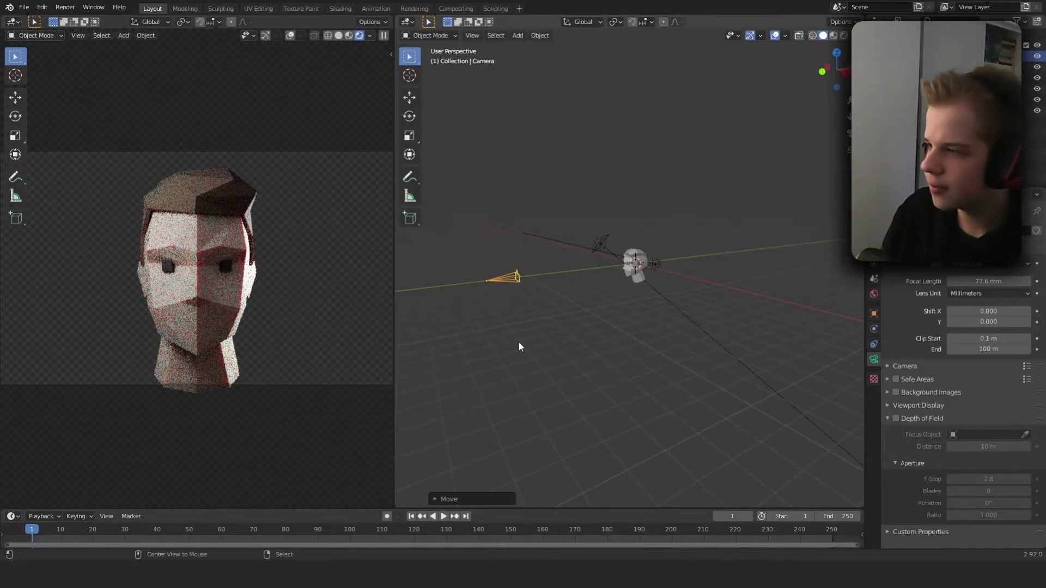
{"action": "left_click", "coordinate": [519, 347]}
{"action": "middle_click_drag", "start_coordinate": [518, 346], "coordinate": [610, 346]}
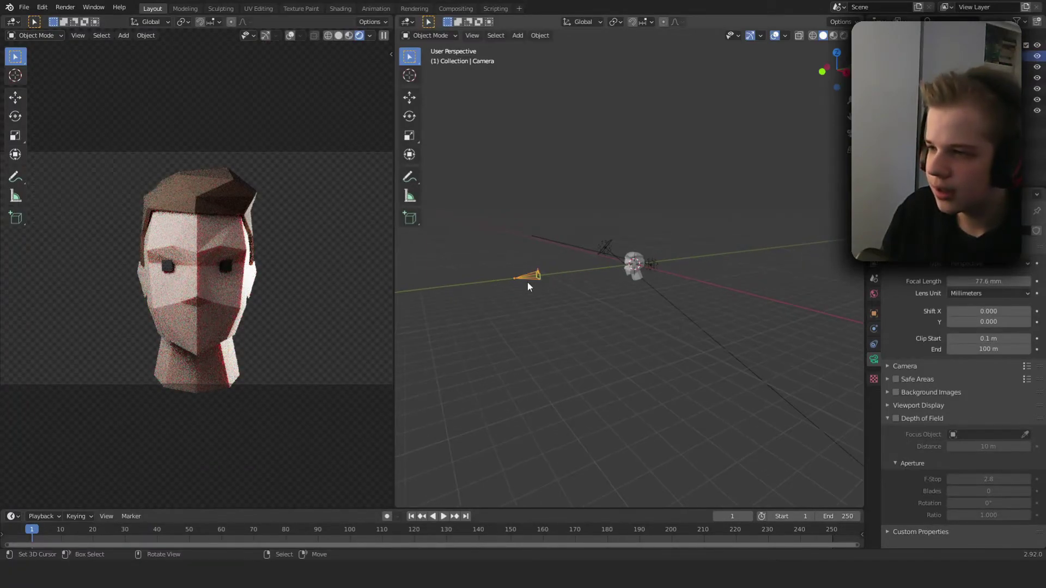
- Set the camera's focal length to 10.7 mm and move the camera along Y close to the face
{"action": "key", "text": "g"}
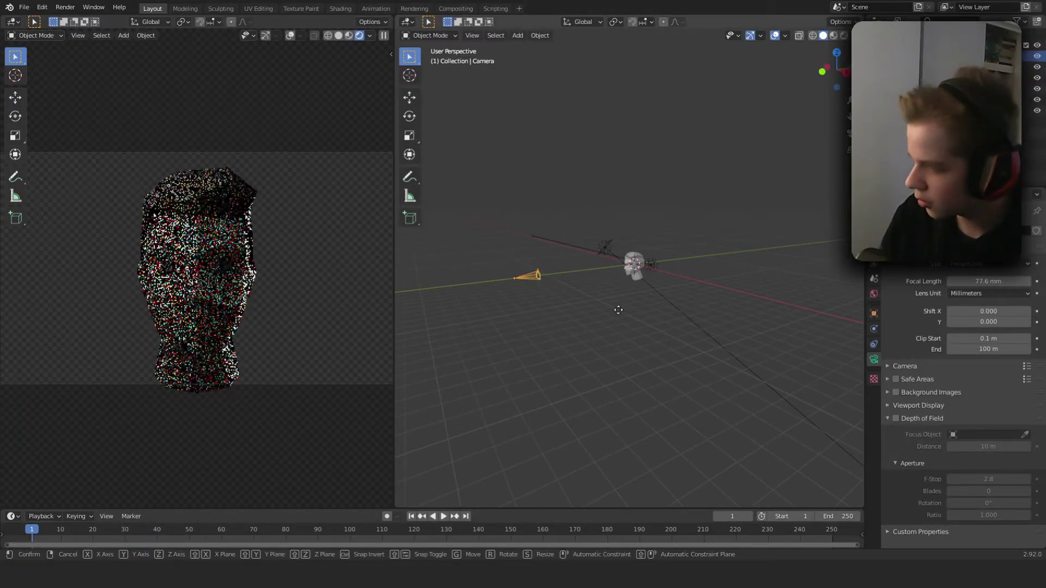
{"action": "left_click", "coordinate": [704, 304]}
{"action": "left_click_drag", "start_coordinate": [988, 282], "coordinate": [951, 282]}
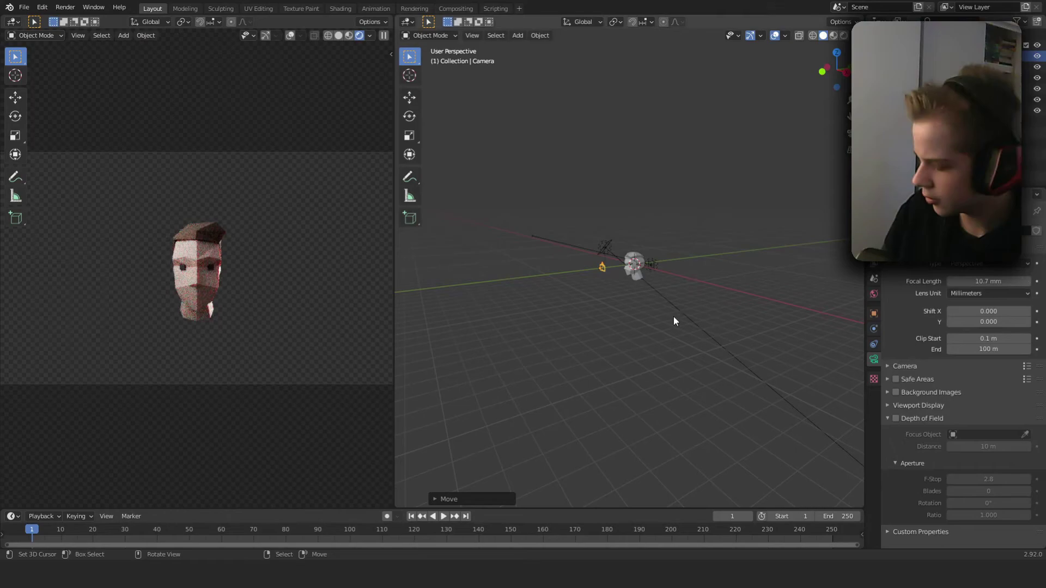
{"action": "key", "text": "g"}
{"action": "key", "text": "y"}
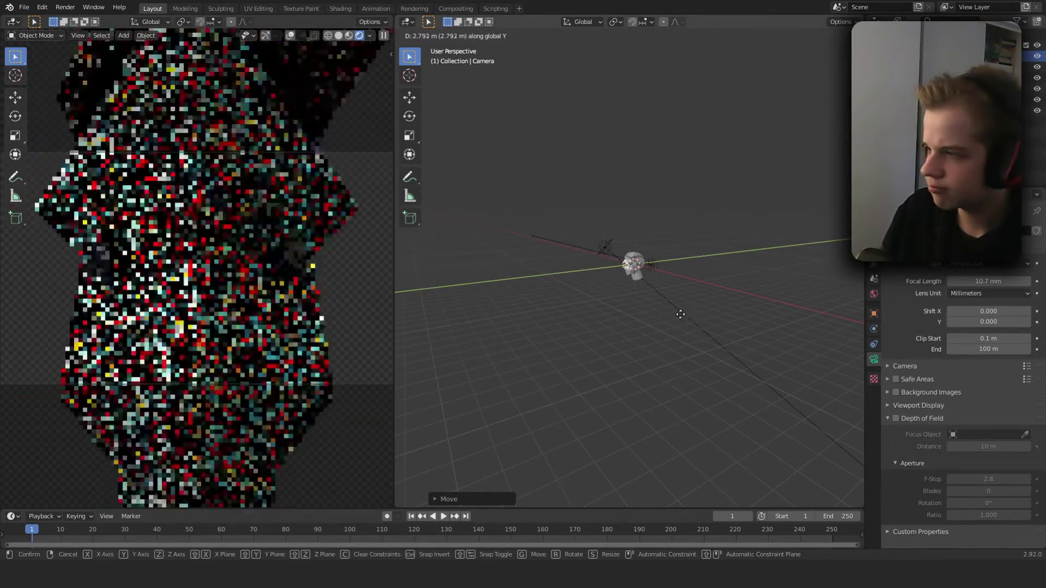
{"action": "left_click", "coordinate": [617, 325]}
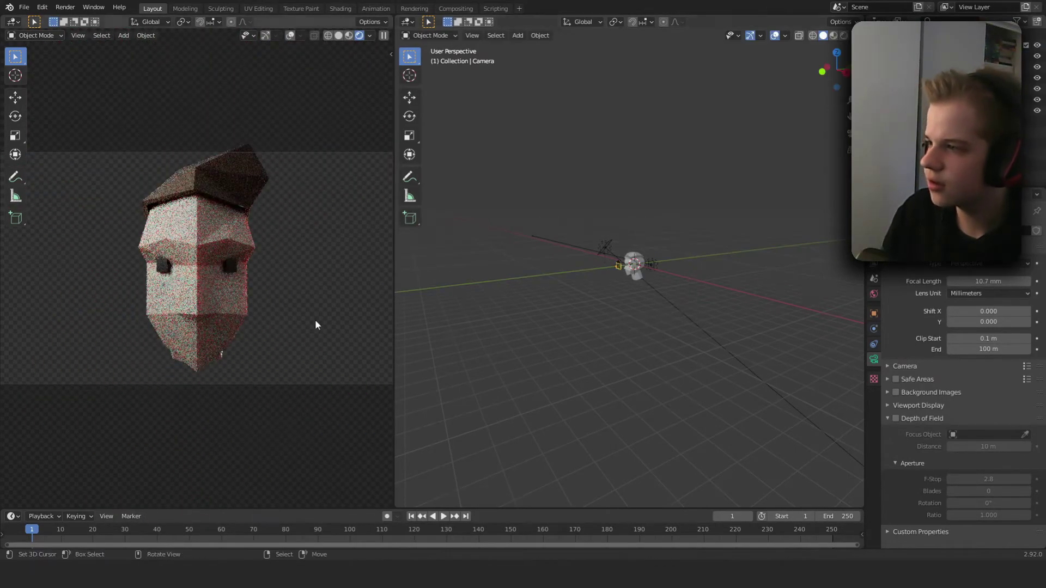
- Switch the camera viewport to Material Preview shading
{"action": "key", "text": "z"}
{"action": "left_click", "coordinate": [334, 353]}
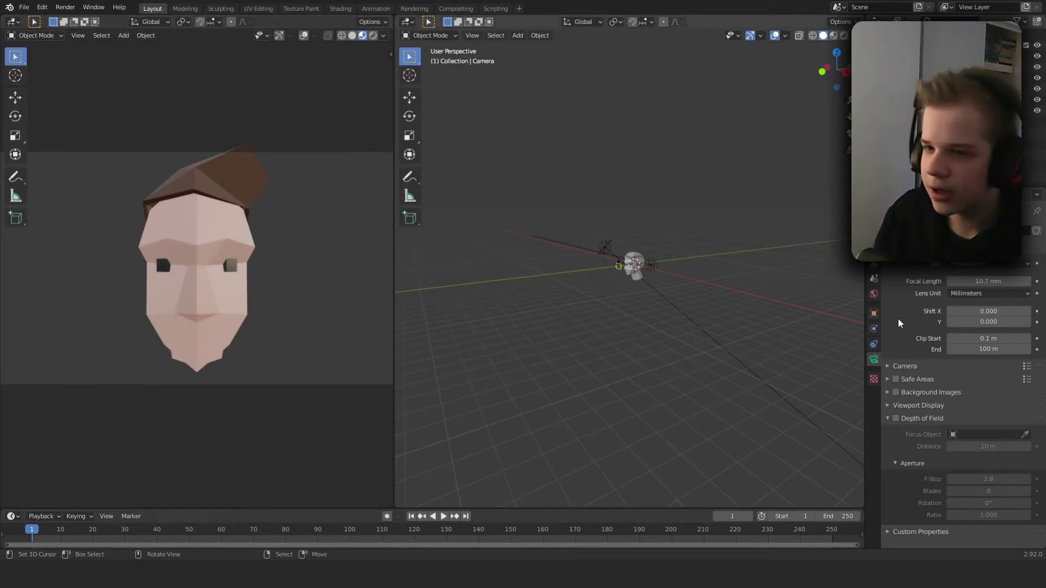
{"action": "scroll", "coordinate": [602, 256], "scroll_direction": "up", "scroll_amount": 5}
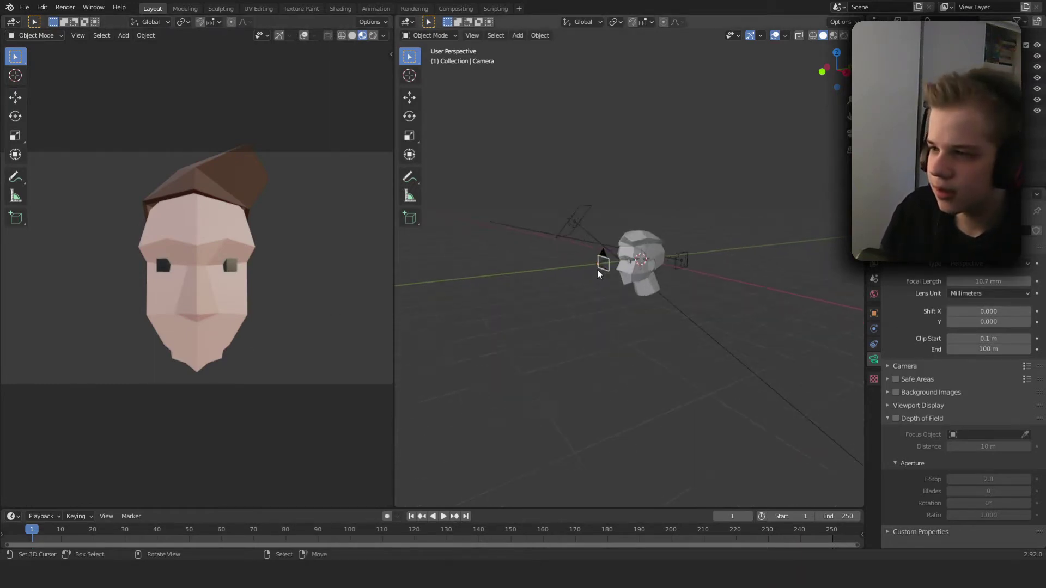
- Move the camera far back along Y and set its focal length to 68.7 mm so the head fills the frame
{"action": "key", "text": "g"}
{"action": "key", "text": "y"}
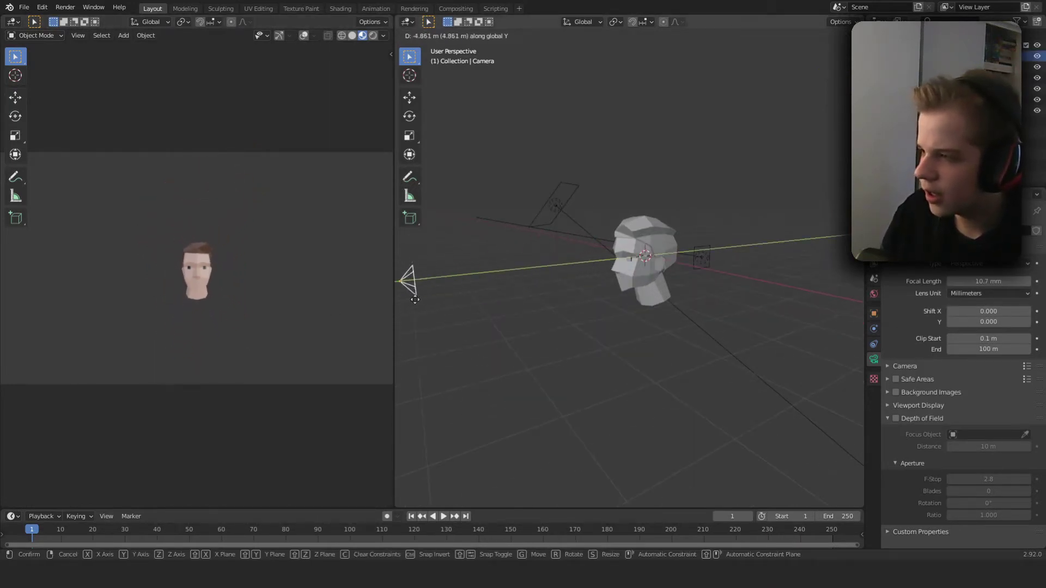
{"action": "left_click", "coordinate": [592, 325]}
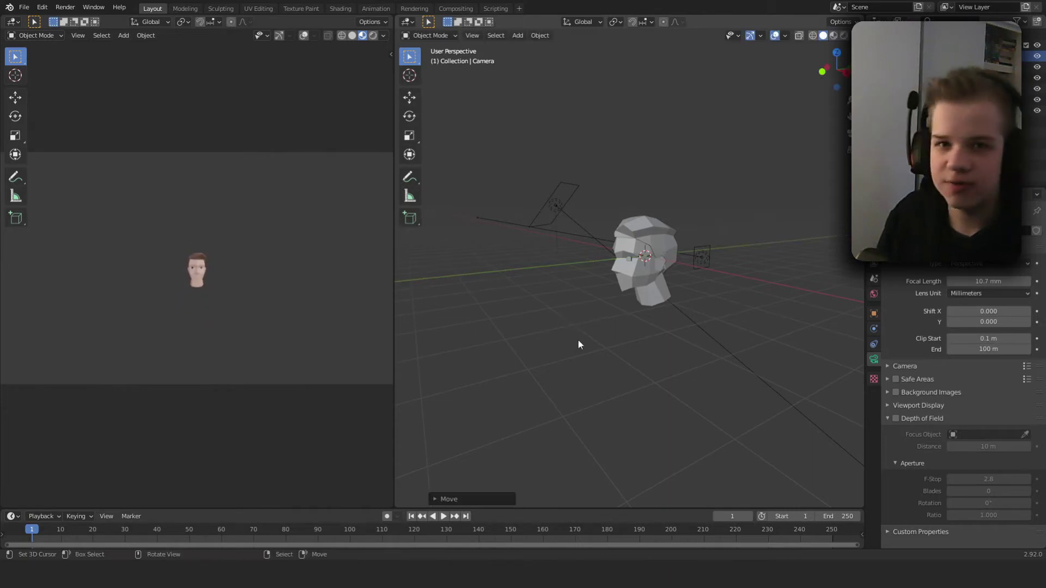
{"action": "mouse_move", "coordinate": [967, 282]}
{"action": "left_mouse_down"}
{"action": "mouse_move", "coordinate": [1005, 282]}
{"action": "mouse_move", "coordinate": [986, 283]}
{"action": "left_mouse_up"}
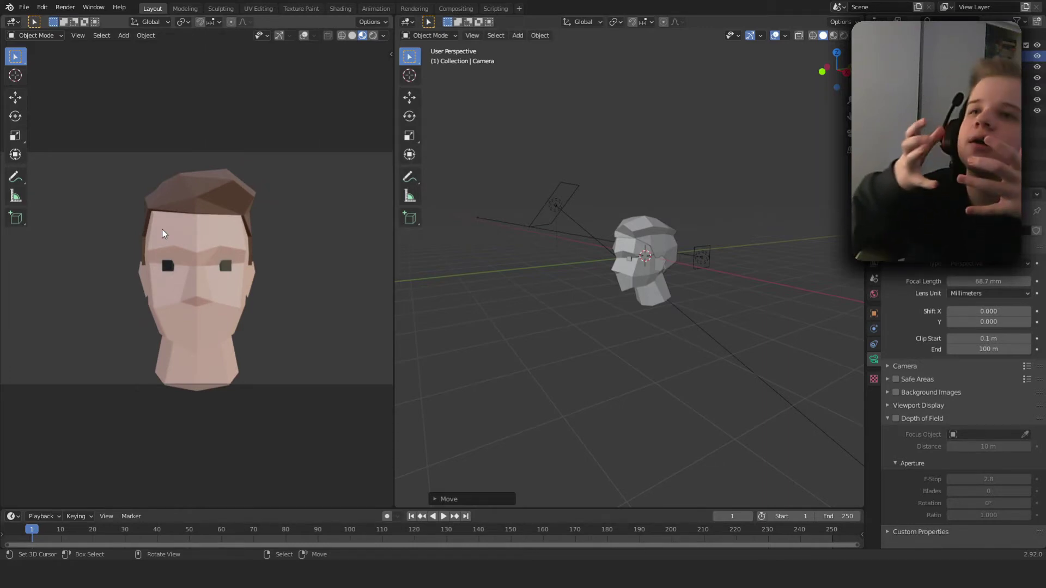
- Switch the camera viewport to Rendered shading and frame the head
{"action": "scroll", "coordinate": [256, 272], "scroll_direction": "down", "scroll_amount": 2}
{"action": "scroll", "coordinate": [256, 287], "scroll_direction": "up", "scroll_amount": 3}
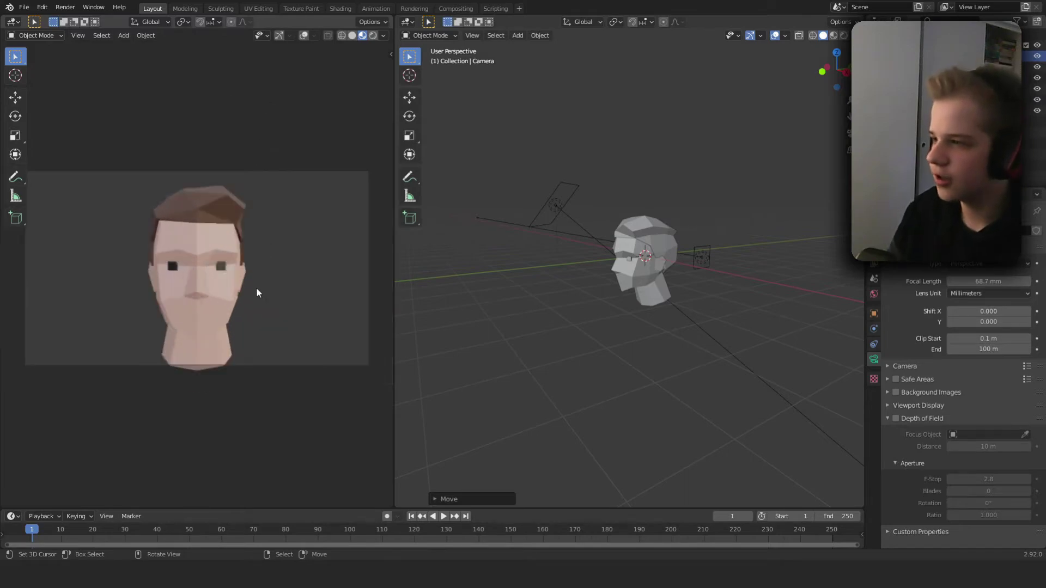
{"action": "key", "text": "z"}
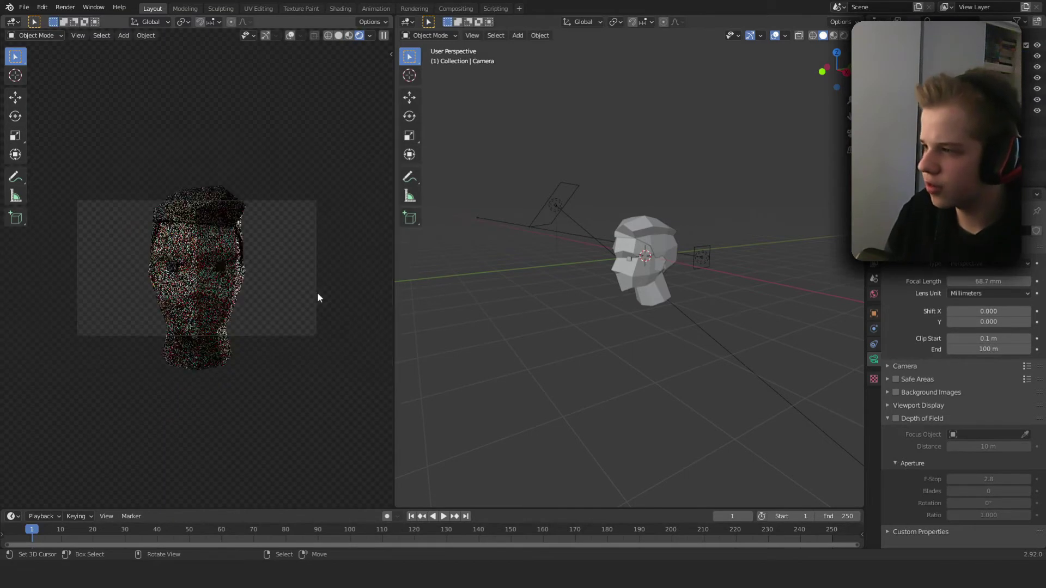
{"action": "scroll", "coordinate": [316, 300], "scroll_direction": "up", "scroll_amount": 1}
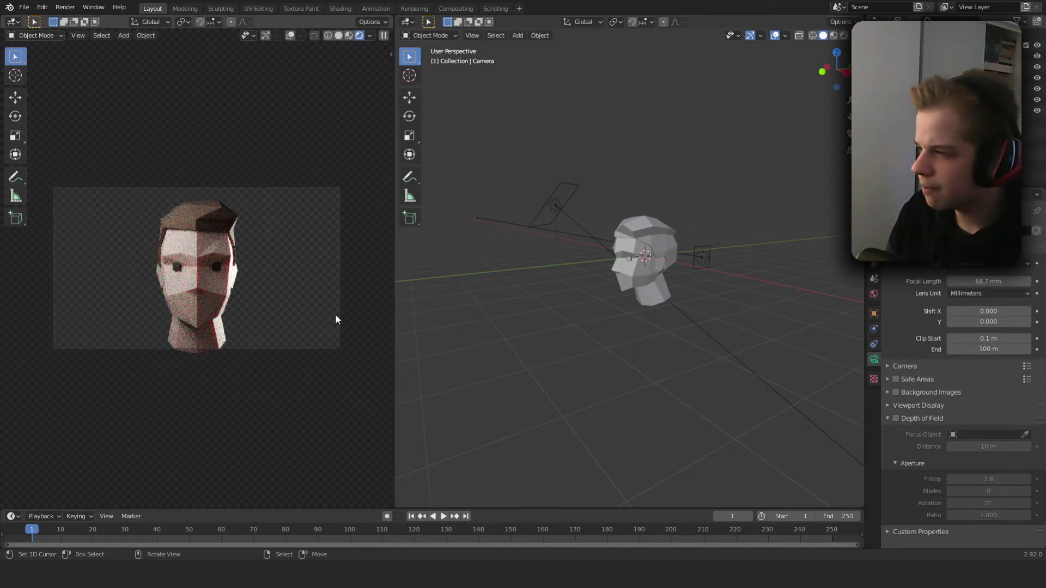
{"action": "scroll", "coordinate": [335, 319], "scroll_direction": "up", "scroll_amount": 2}
{"action": "scroll", "coordinate": [671, 255], "scroll_direction": "down", "scroll_amount": 1}
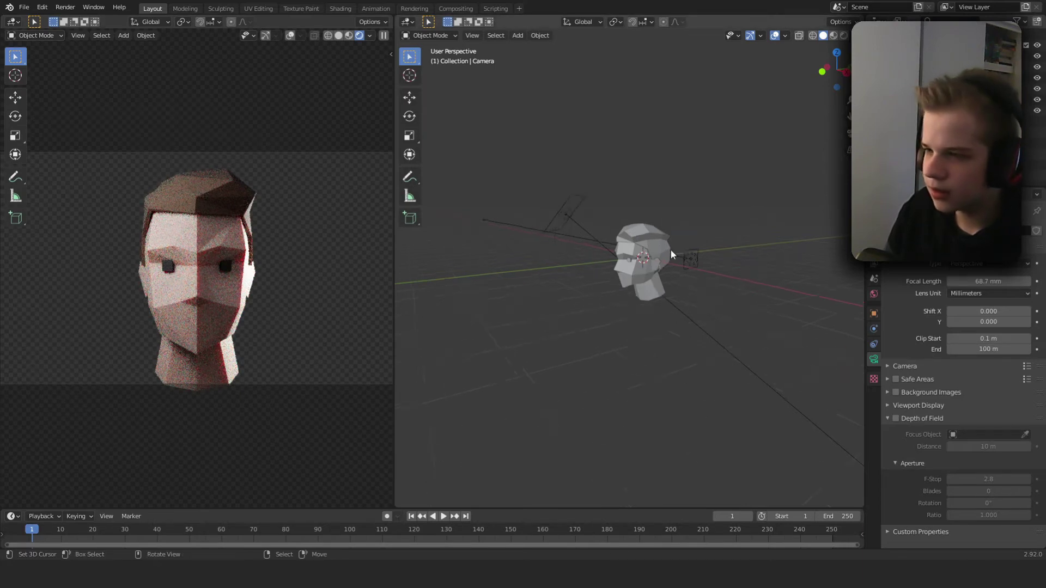
- Remove the HDRI texture from the world background color and set the background strength to 0
{"action": "middle_click_drag", "start_coordinate": [671, 254], "coordinate": [826, 288]}
{"action": "left_click", "coordinate": [874, 294]}
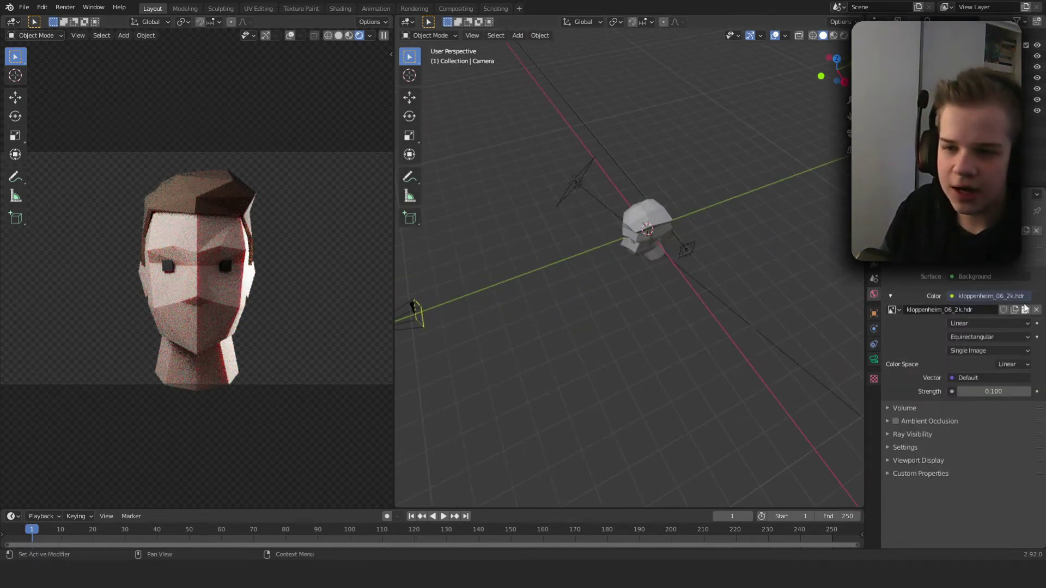
{"action": "left_click", "coordinate": [1011, 295]}
{"action": "left_click", "coordinate": [990, 333]}
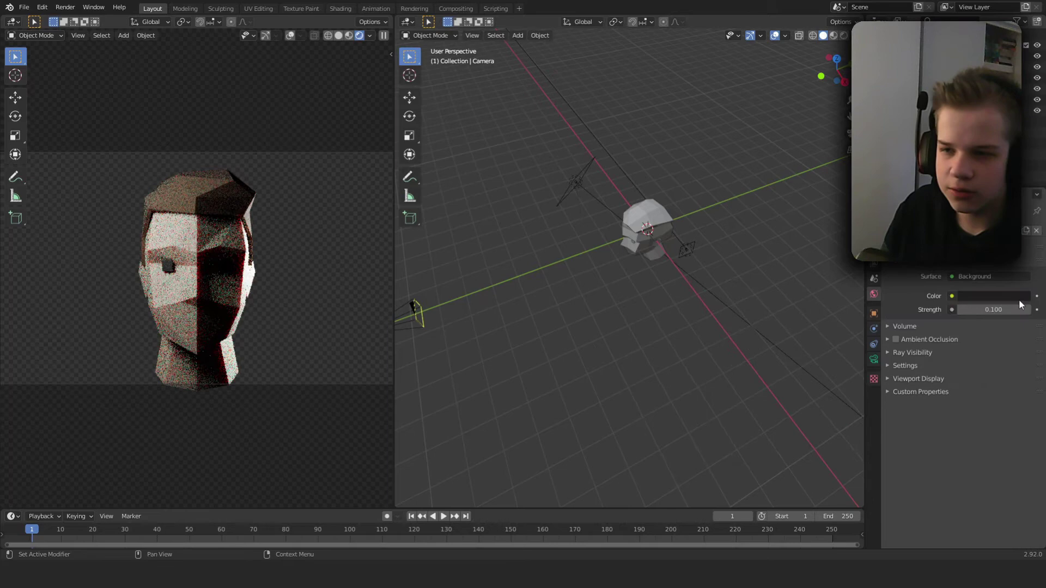
{"action": "left_click_drag", "start_coordinate": [1005, 309], "coordinate": [964, 309]}
- Rotate the light behind the head slightly in top view so it aims more toward the head's center
{"action": "left_click", "coordinate": [689, 247]}
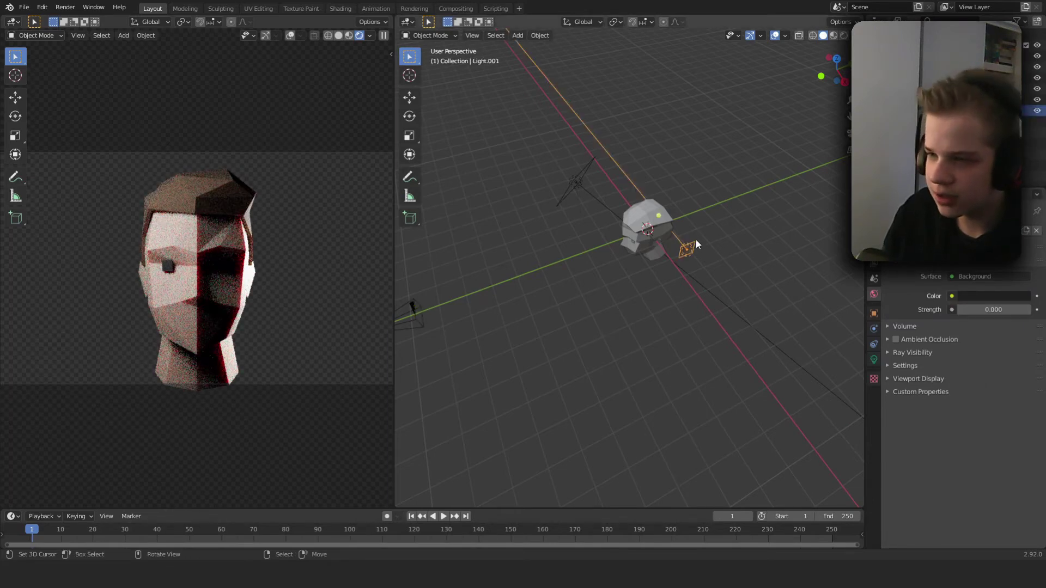
{"action": "key", "text": "KP_7"}
{"action": "scroll", "coordinate": [674, 273], "scroll_direction": "up", "scroll_amount": 4}
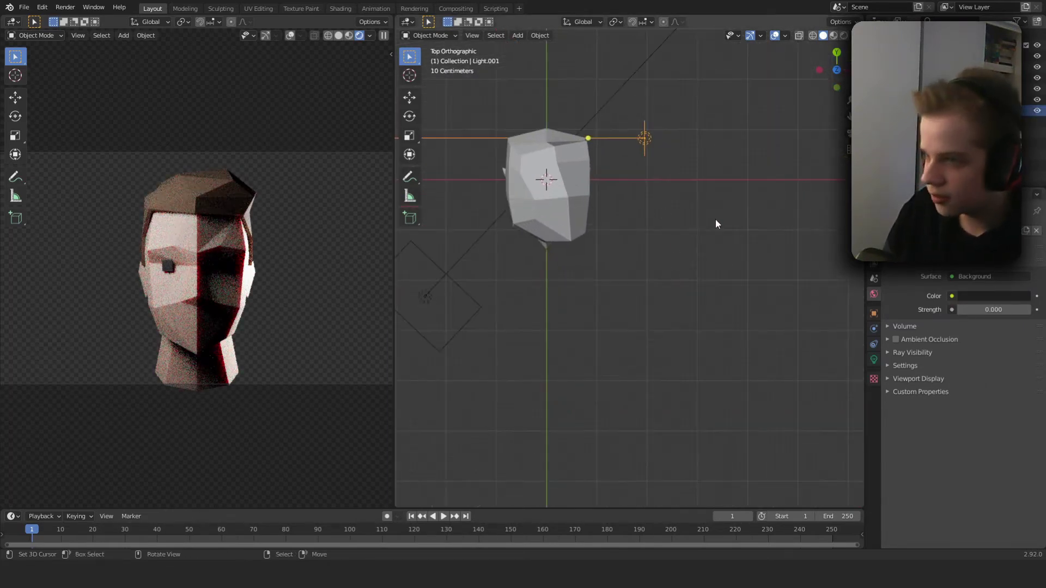
{"action": "key", "text": "r"}
{"action": "left_click", "coordinate": [790, 225]}
- Change the rear light's color to a pale salmon pink
{"action": "left_click", "coordinate": [874, 359]}
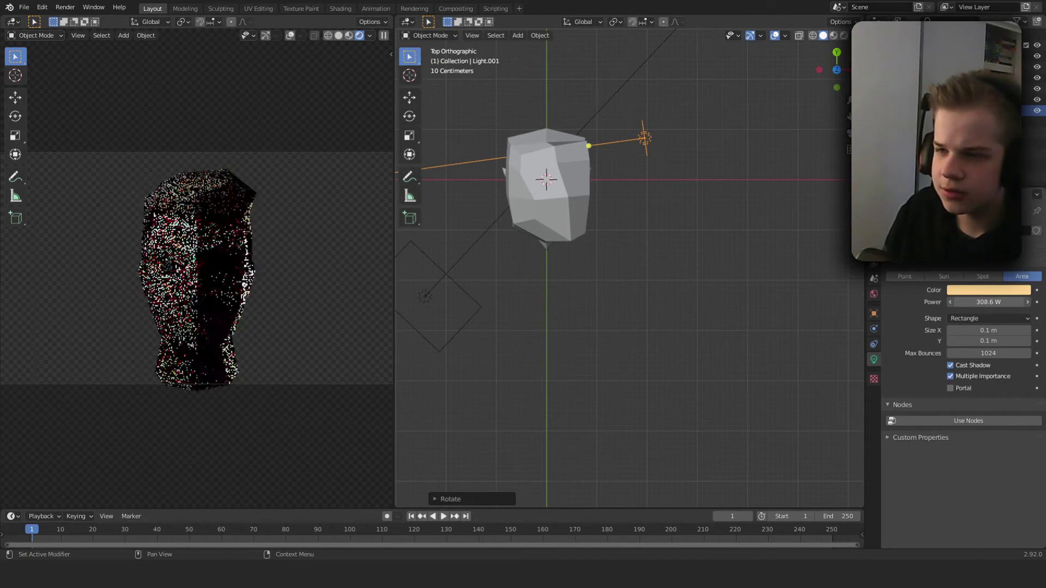
{"action": "left_click", "coordinate": [996, 289]}
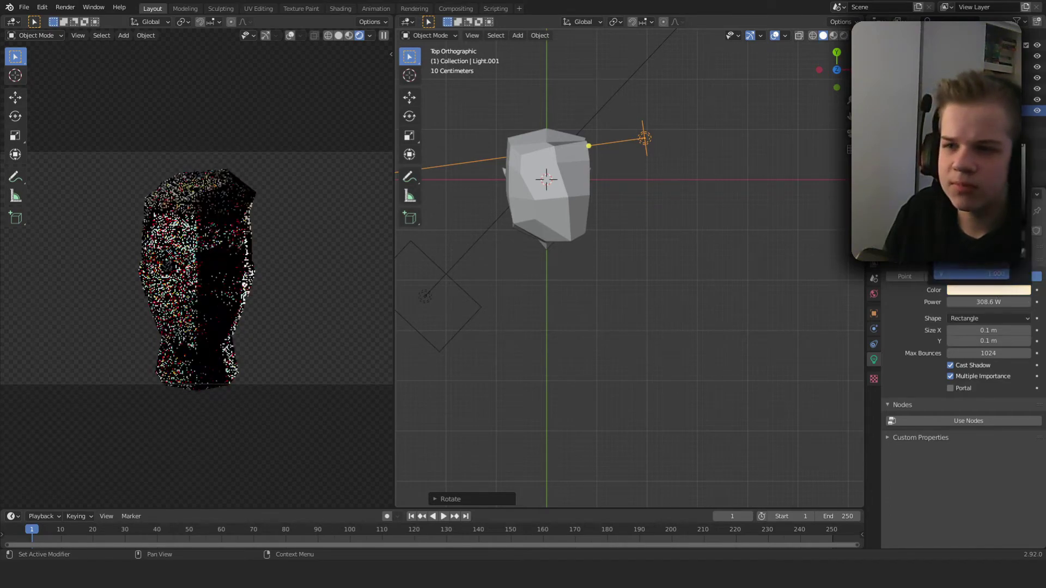
{"action": "left_click_drag", "start_coordinate": [978, 201], "coordinate": [979, 206]}
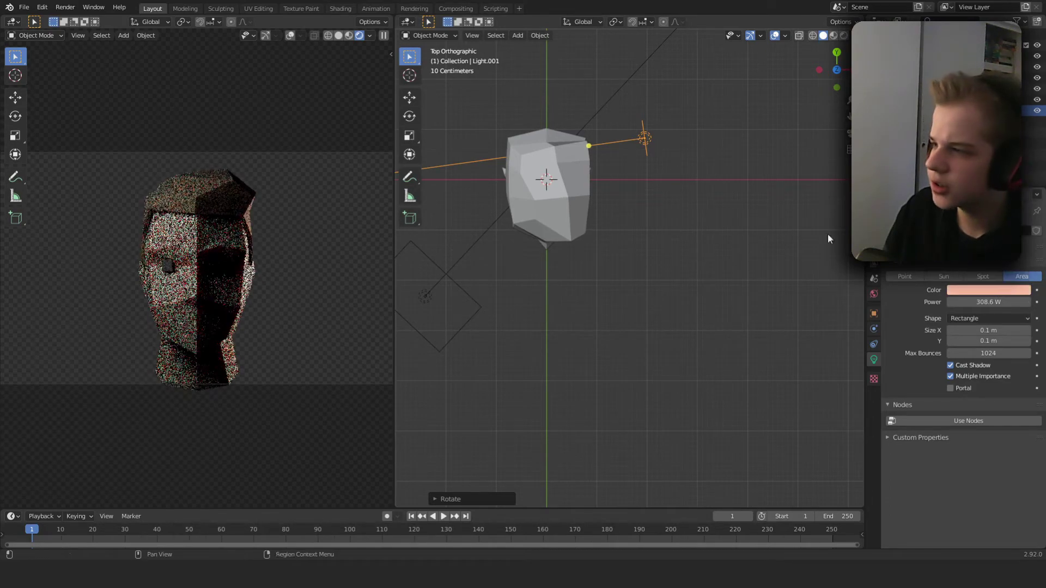
{"action": "left_click", "coordinate": [988, 290]}
{"action": "key", "text": "alt+a"}
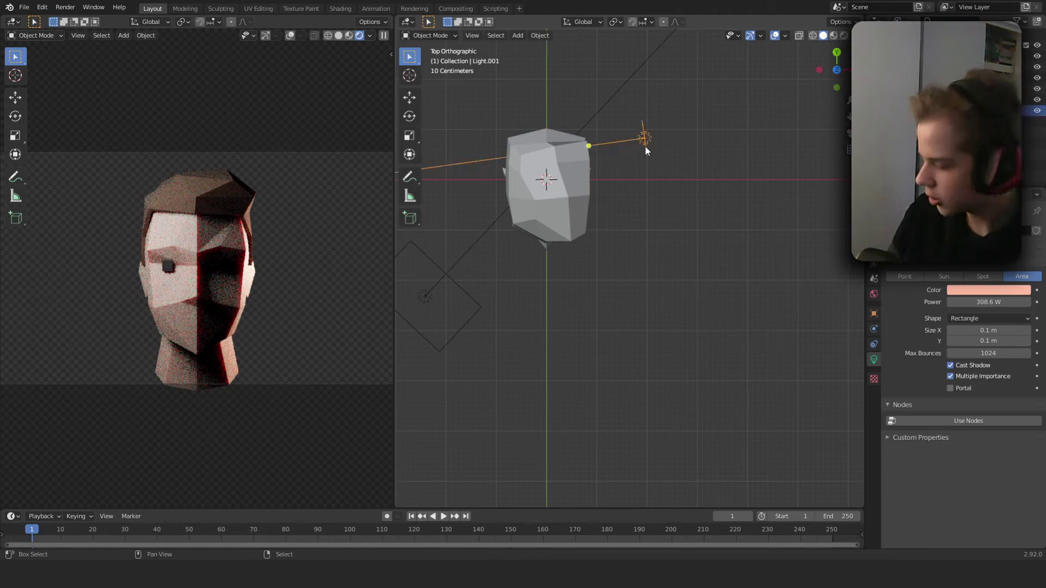
- Duplicate the rear light, placing the copy diagonally in front of the head and turning it toward the face
{"action": "key", "text": "shift+d"}
{"action": "left_click", "coordinate": [692, 317]}
{"action": "key", "text": "r"}
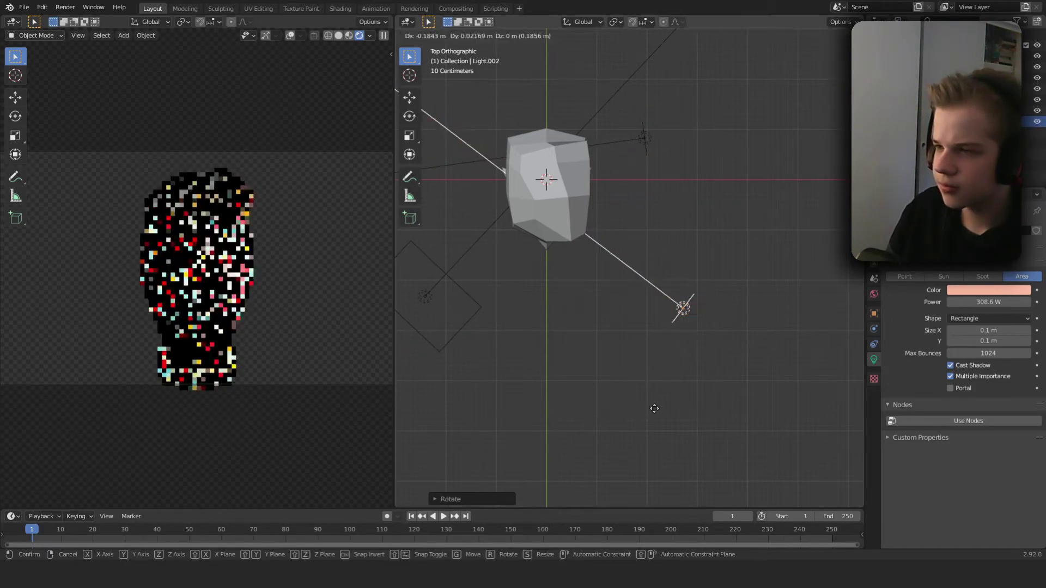
{"action": "left_click", "coordinate": [668, 402]}
{"action": "key", "text": "r"}
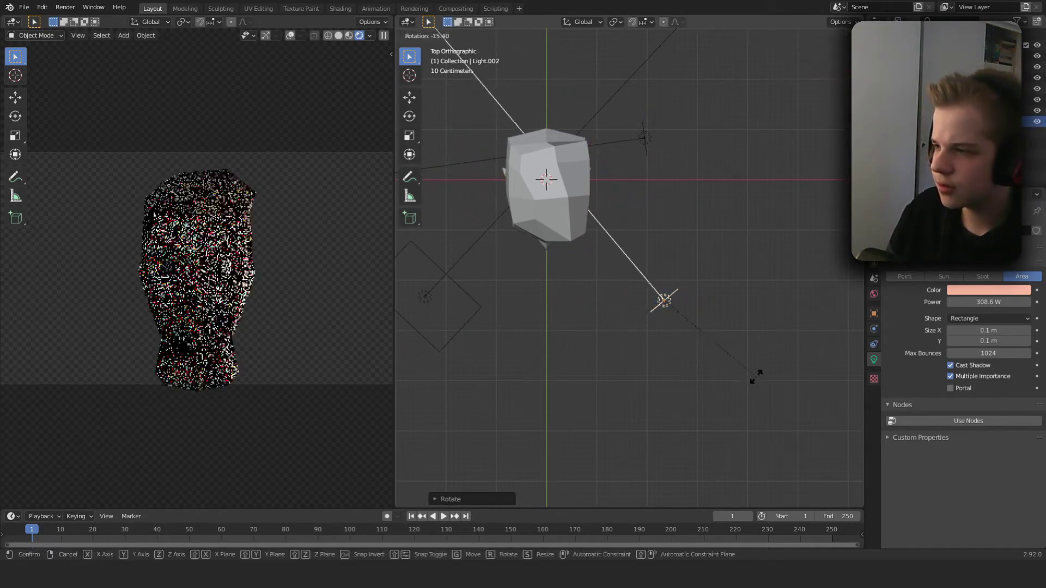
{"action": "left_click", "coordinate": [755, 375]}
- Scale the duplicated front light up into a panel wider than the head
{"action": "key", "text": "s"}
{"action": "left_click", "coordinate": [783, 454]}
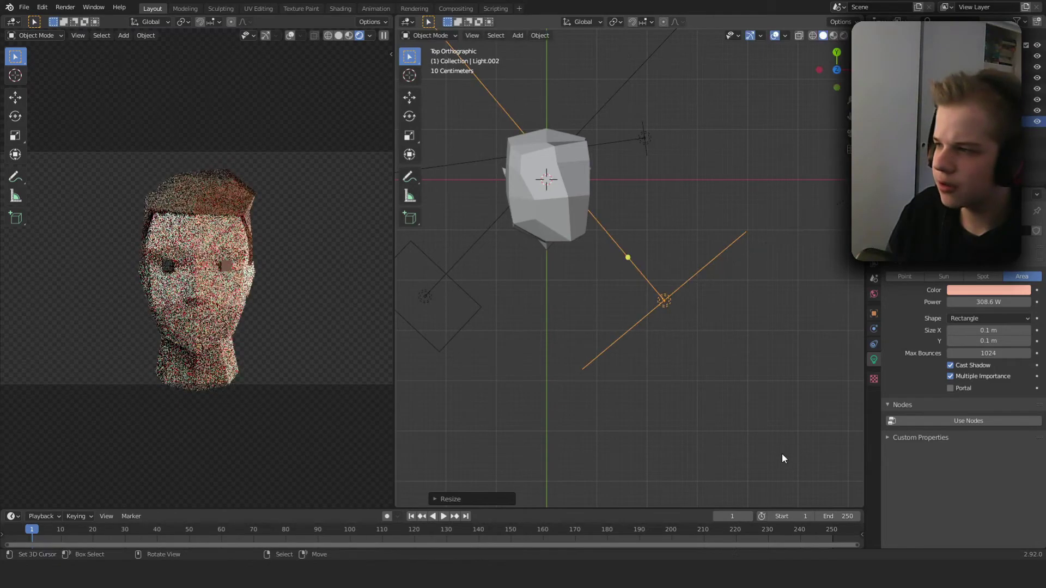
{"action": "middle_click_drag", "start_coordinate": [782, 453], "coordinate": [957, 299]}
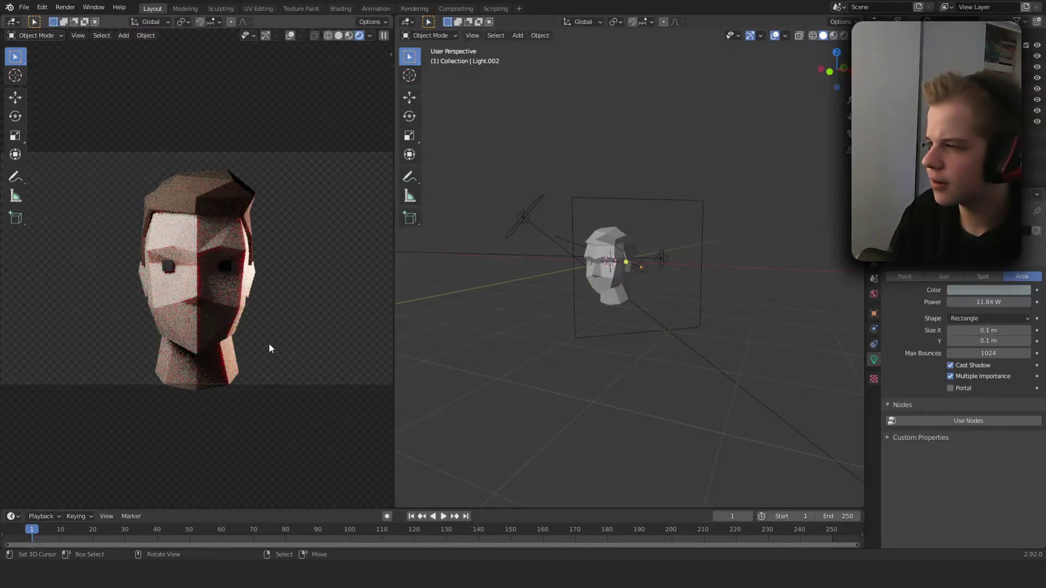
- Scale the duplicated front light down to about 70% of its size
{"action": "scroll", "coordinate": [269, 342], "scroll_direction": "up", "scroll_amount": 2}
{"action": "left_click", "coordinate": [875, 293]}
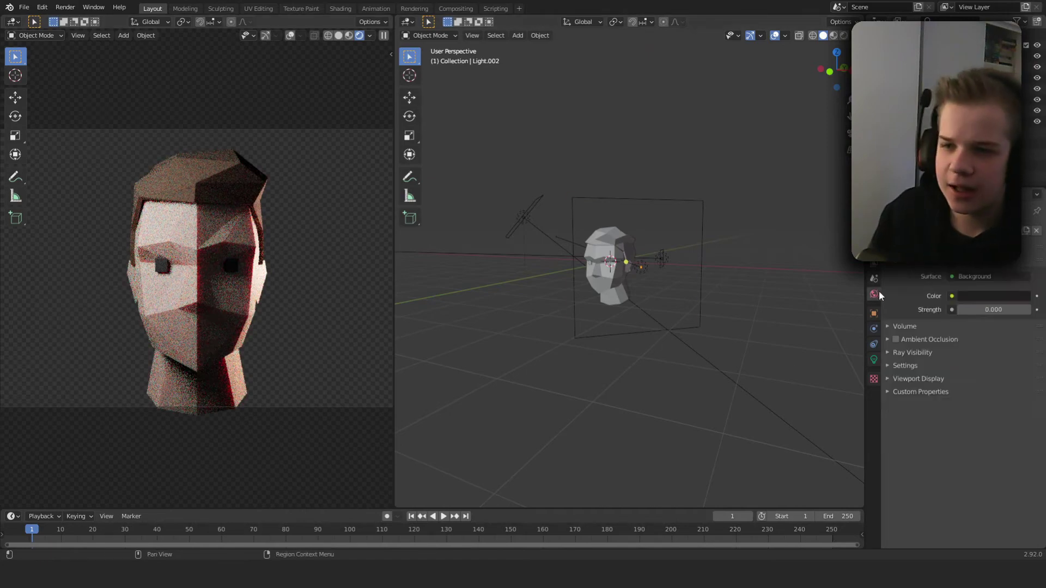
{"action": "key", "text": "s"}
{"action": "left_click", "coordinate": [773, 274]}
{"action": "key", "text": "s"}
{"action": "left_click", "coordinate": [709, 281]}
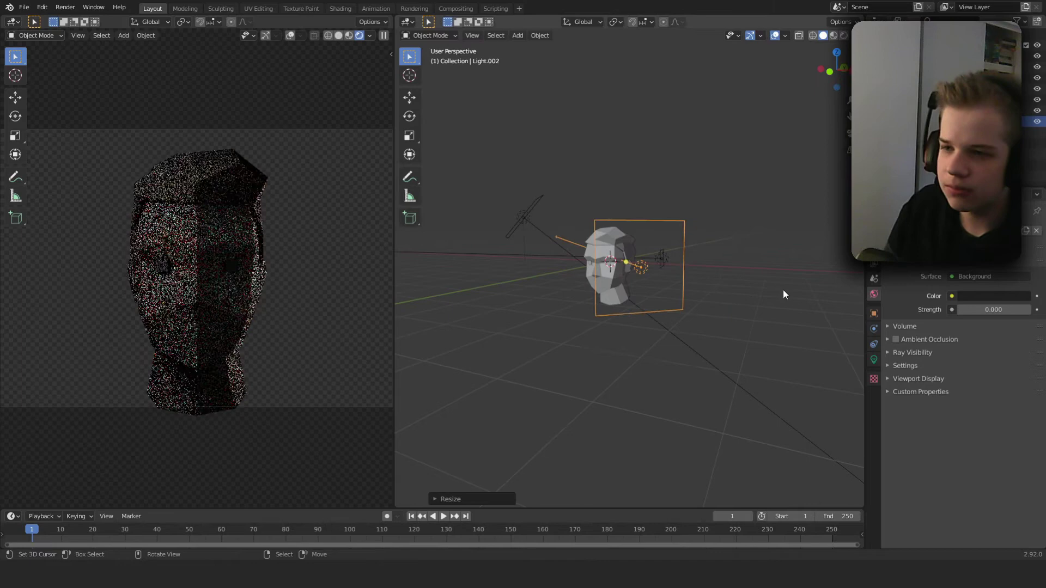
- Brighten the duplicated front light's color to near white
{"action": "left_click", "coordinate": [873, 360]}
{"action": "left_click_drag", "start_coordinate": [1023, 182], "coordinate": [1023, 143]}
{"action": "right_click", "coordinate": [657, 321]}
{"action": "right_click", "coordinate": [657, 319]}
{"action": "scroll", "coordinate": [715, 305], "scroll_direction": "down", "scroll_amount": 3}
{"action": "right_click", "coordinate": [715, 305]}
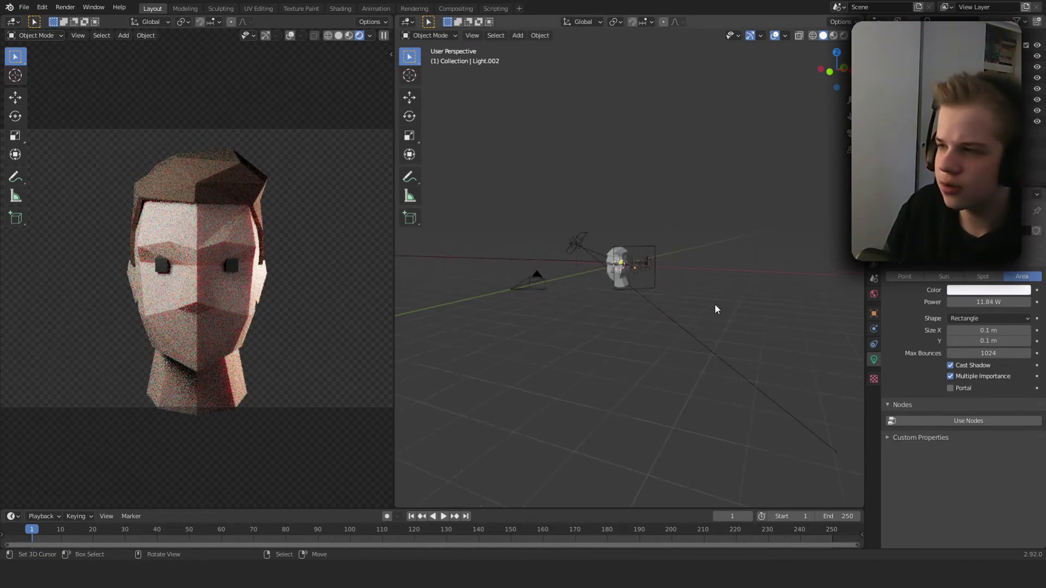
- Scale the large front light up to more than twice its size
{"action": "scroll", "coordinate": [703, 283], "scroll_direction": "up", "scroll_amount": 4}
{"action": "right_click", "coordinate": [688, 259]}
{"action": "scroll", "coordinate": [703, 310], "scroll_direction": "down", "scroll_amount": 2}
{"action": "middle_click_drag", "start_coordinate": [707, 323], "coordinate": [761, 349]}
{"action": "key", "text": "s"}
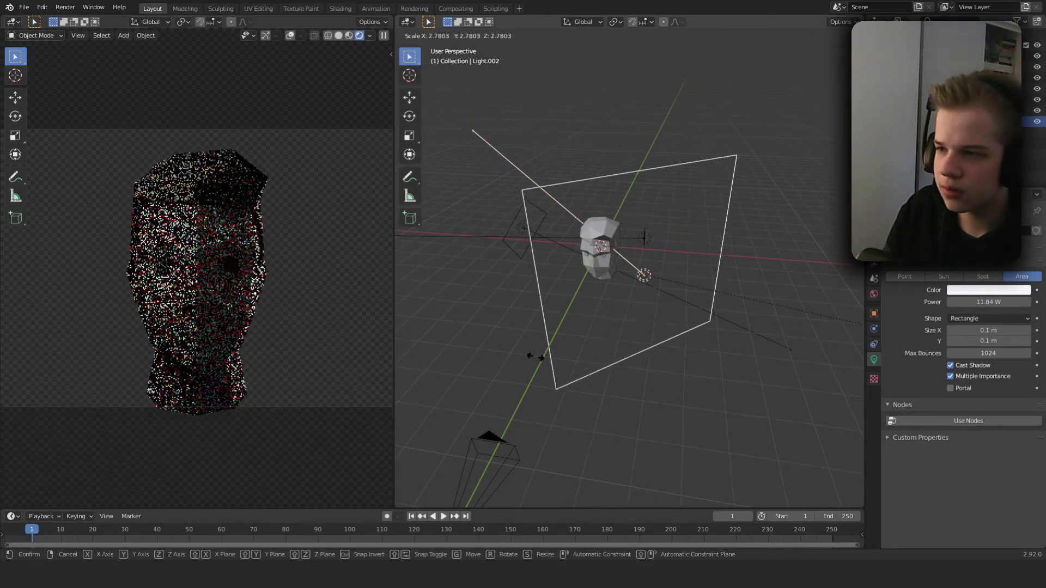
{"action": "left_click", "coordinate": [558, 343]}
- Scale the large front light down again and raise its power to 20.84 W
{"action": "middle_click_drag", "start_coordinate": [593, 350], "coordinate": [582, 419]}
{"action": "scroll", "coordinate": [686, 325], "scroll_direction": "down", "scroll_amount": 4}
{"action": "right_click", "coordinate": [686, 326]}
{"action": "scroll", "coordinate": [666, 317], "scroll_direction": "up", "scroll_amount": 3}
{"action": "scroll", "coordinate": [666, 317], "scroll_direction": "down", "scroll_amount": 3}
{"action": "scroll", "coordinate": [594, 321], "scroll_direction": "up", "scroll_amount": 4}
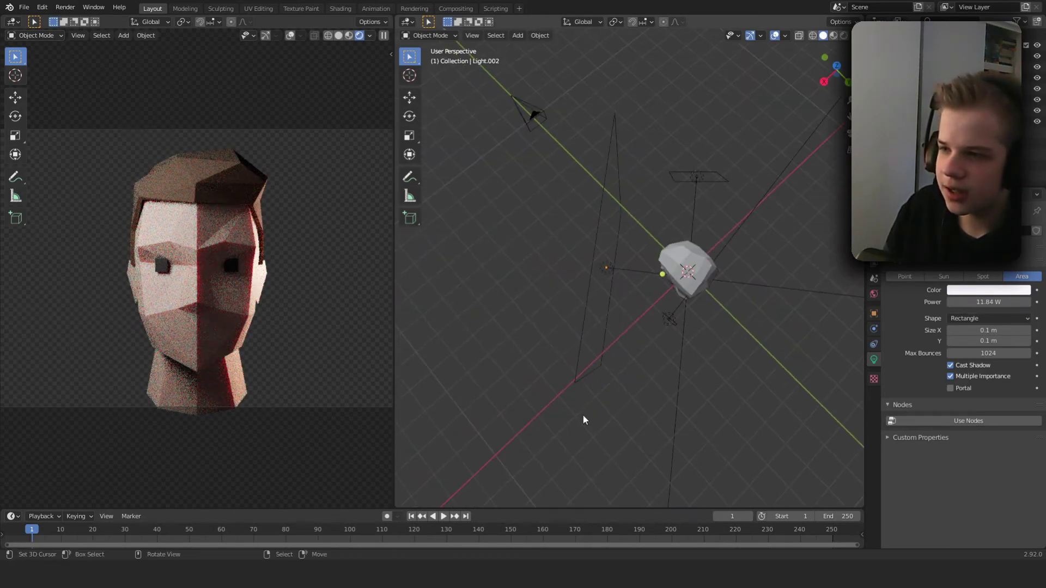
{"action": "key", "text": "s"}
{"action": "left_click", "coordinate": [763, 267]}
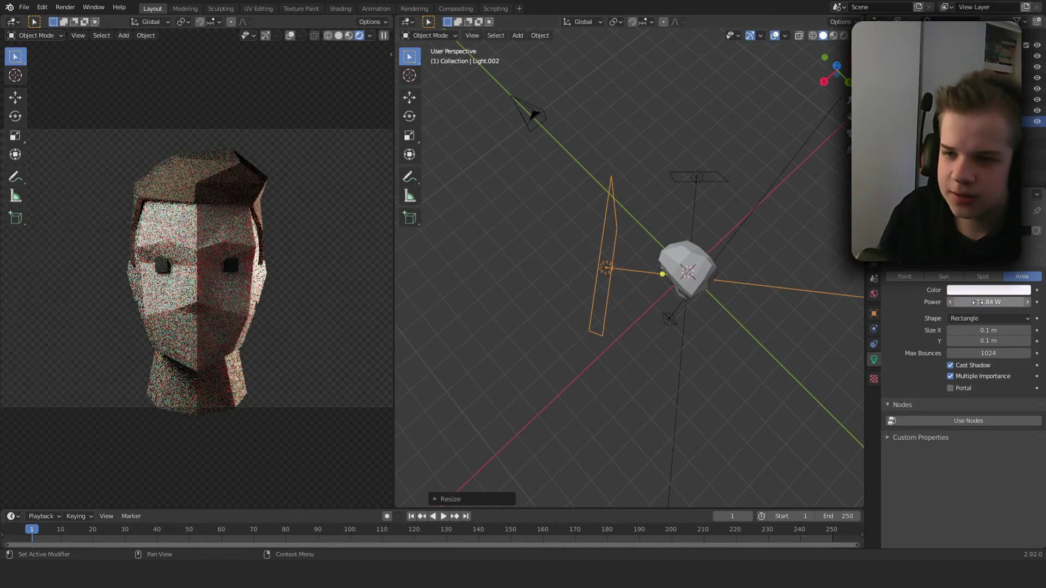
{"action": "mouse_move", "coordinate": [975, 302]}
{"action": "left_mouse_down"}
{"action": "mouse_move", "coordinate": [1024, 303]}
{"action": "mouse_move", "coordinate": [992, 301]}
{"action": "left_mouse_up"}
- Check the first light's power, then enlarge the duplicated front light again and lower its power
{"action": "right_click", "coordinate": [554, 326]}
{"action": "left_click", "coordinate": [690, 188]}
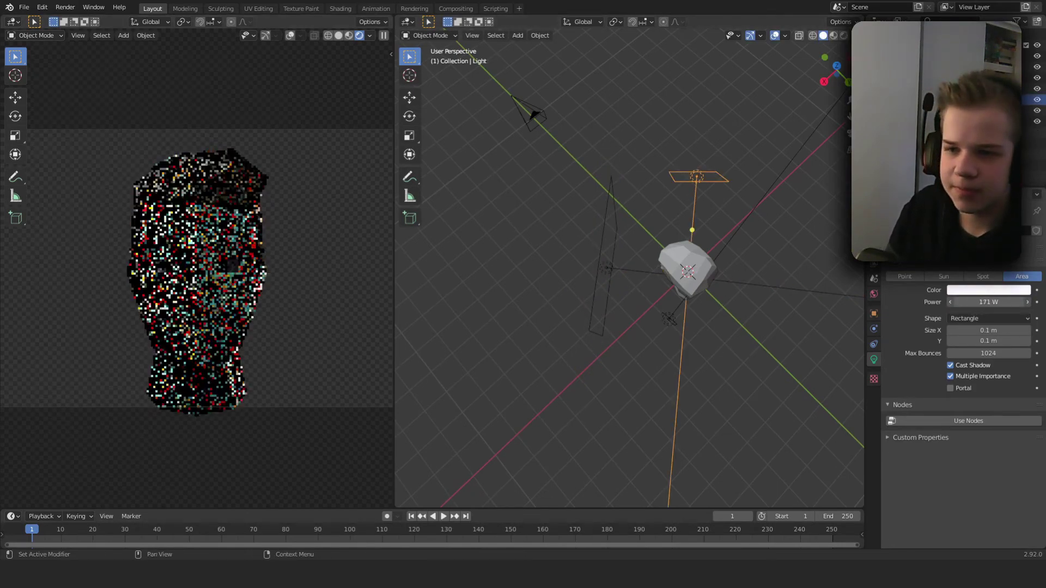
{"action": "left_click", "coordinate": [589, 269]}
{"action": "key", "text": "s"}
{"action": "left_click", "coordinate": [550, 248]}
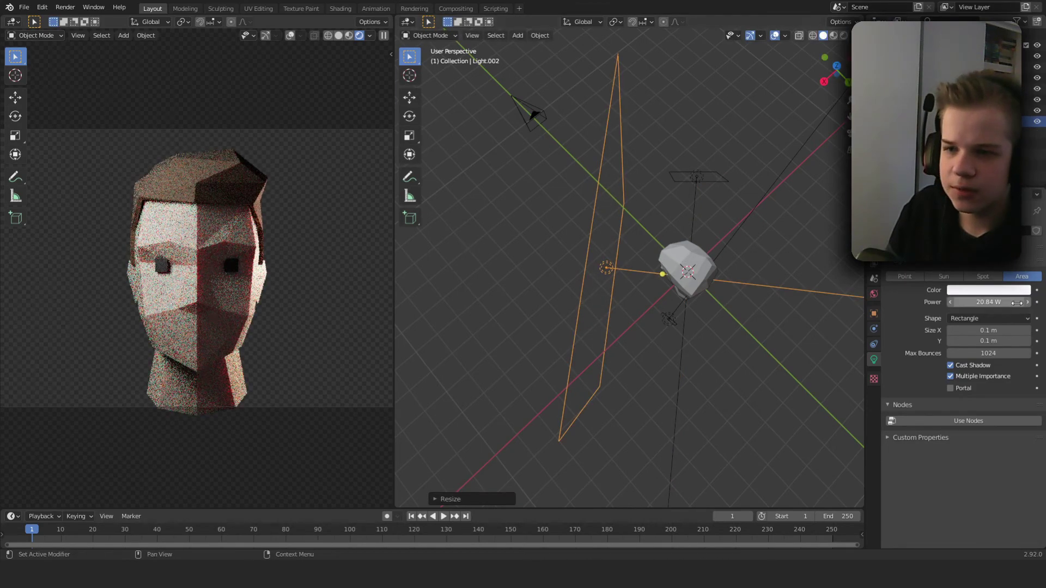
{"action": "left_click_drag", "start_coordinate": [991, 302], "coordinate": [953, 302]}
- Set the render samples to 150 and enable render denoising with OpenImageDenoise
{"action": "left_click", "coordinate": [874, 233]}
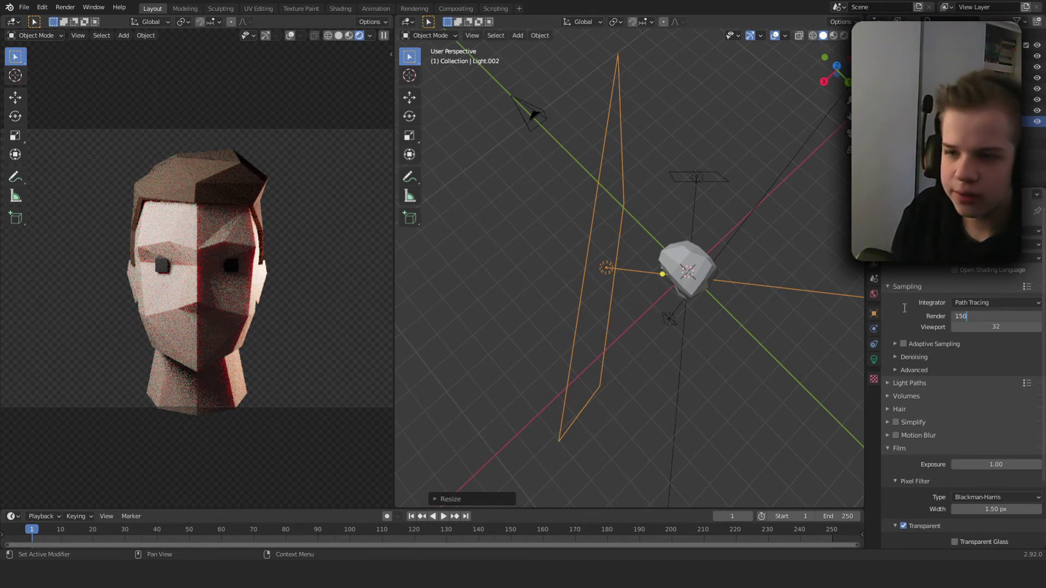
{"action": "key", "text": "Return"}
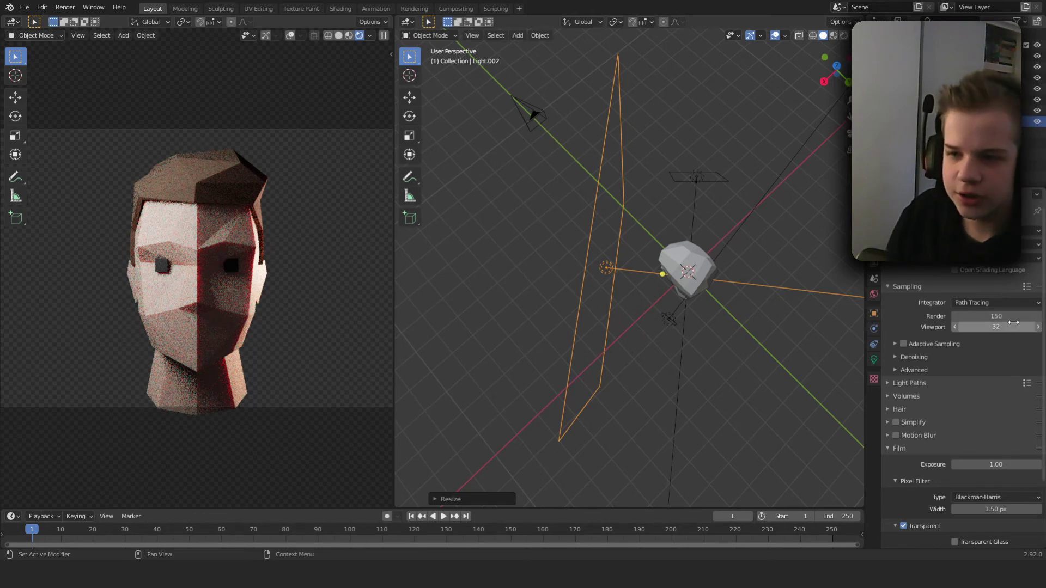
{"action": "left_click", "coordinate": [915, 357]}
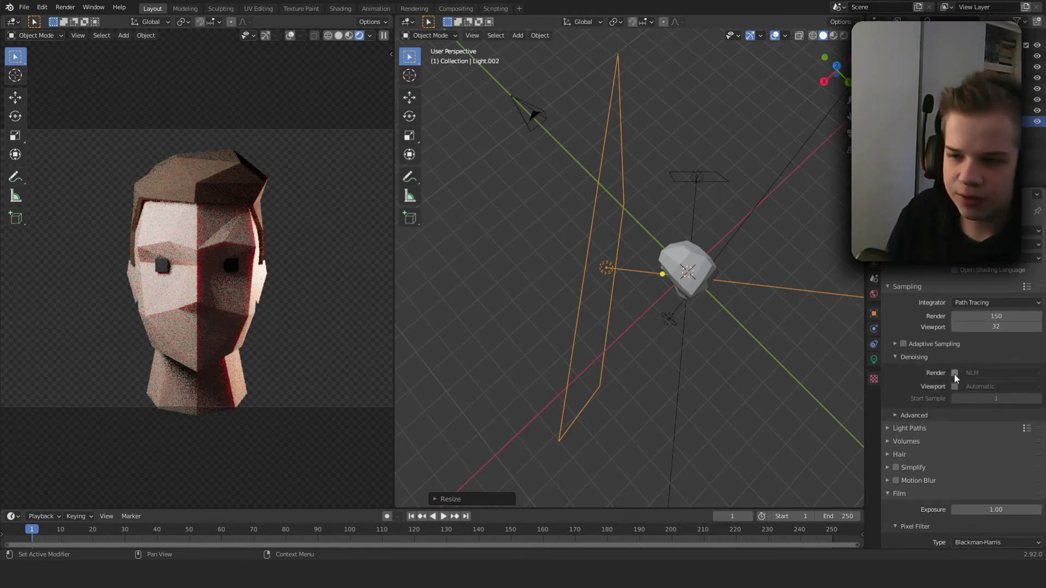
{"action": "left_click", "coordinate": [954, 374]}
{"action": "left_click", "coordinate": [983, 373]}
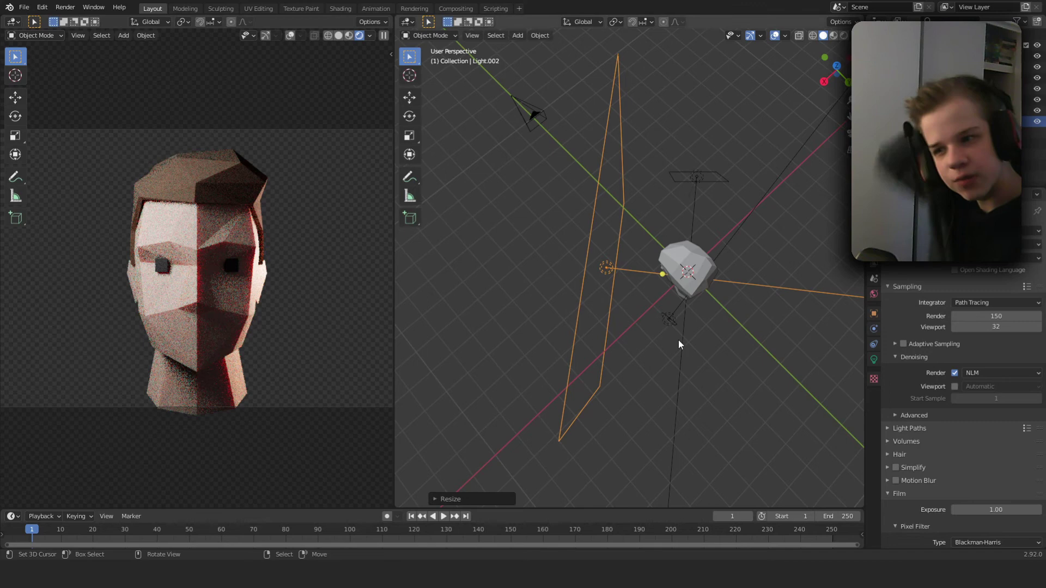
{"action": "middle_click_drag", "start_coordinate": [678, 340], "coordinate": [600, 305]}
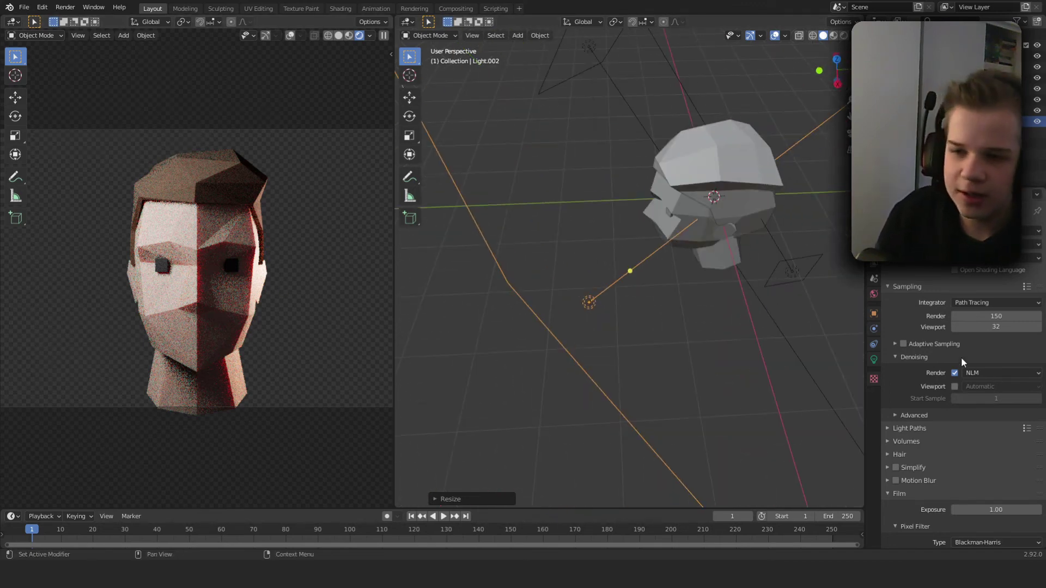
{"action": "left_click", "coordinate": [967, 370]}
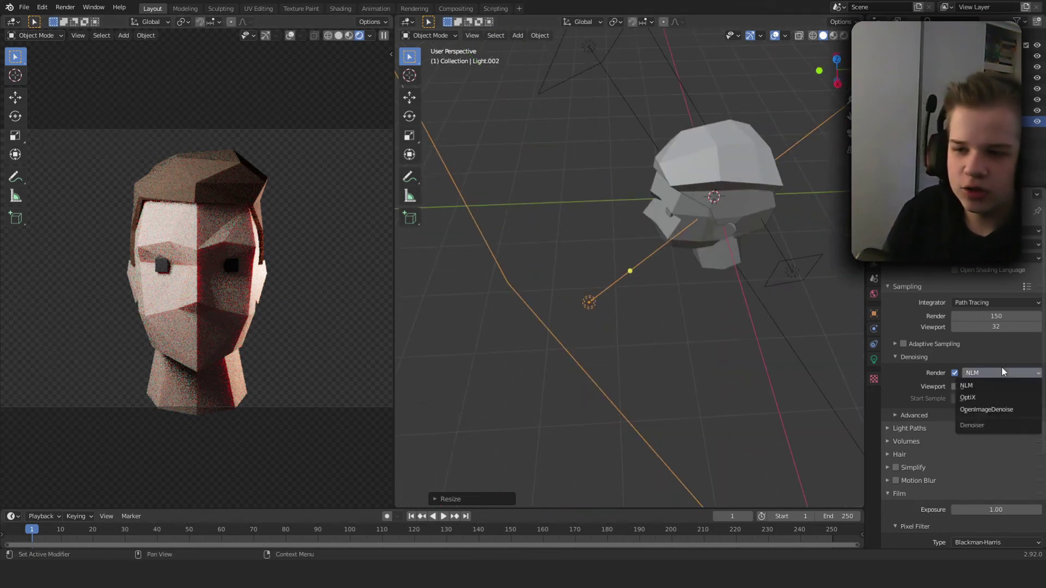
{"action": "left_click", "coordinate": [993, 410]}
- Set the render tile size to 16 px in both X and Y under the Performance settings
{"action": "scroll", "coordinate": [956, 372], "scroll_direction": "down", "scroll_amount": 5}
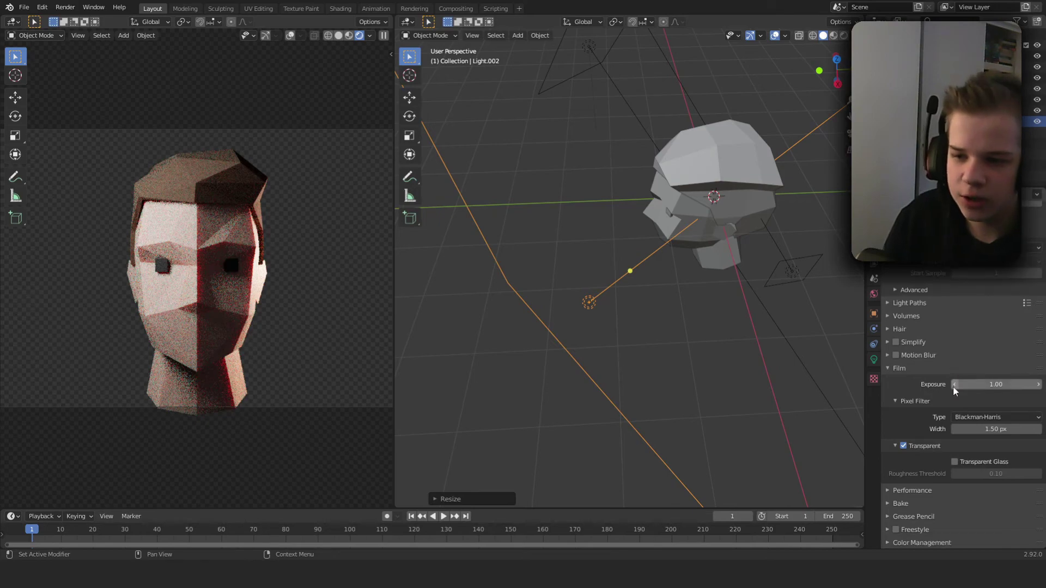
{"action": "left_click", "coordinate": [922, 492]}
{"action": "scroll", "coordinate": [959, 447], "scroll_direction": "down", "scroll_amount": 6}
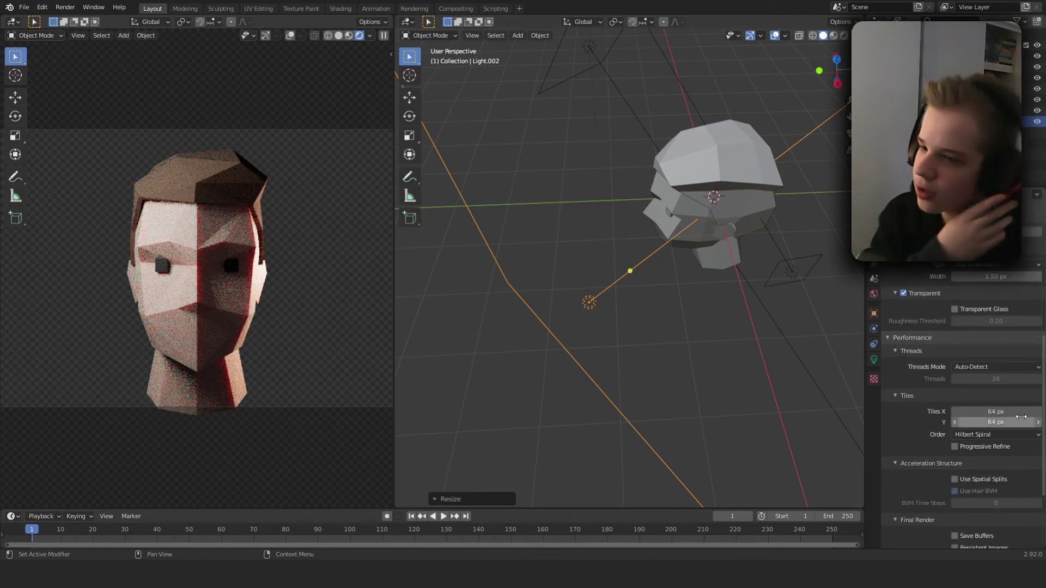
{"action": "left_click", "coordinate": [902, 293]}
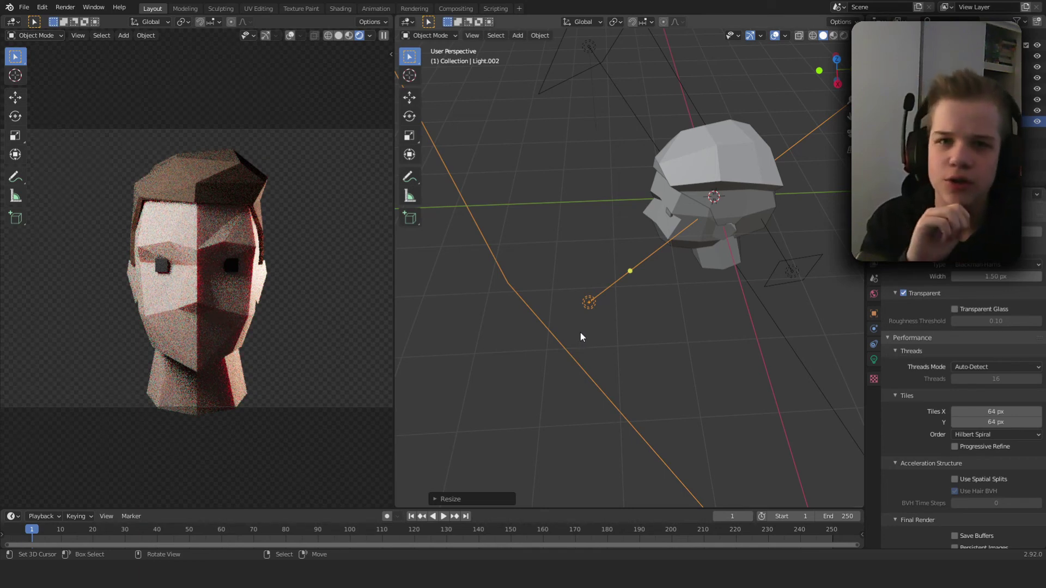
{"action": "left_click", "coordinate": [988, 411]}
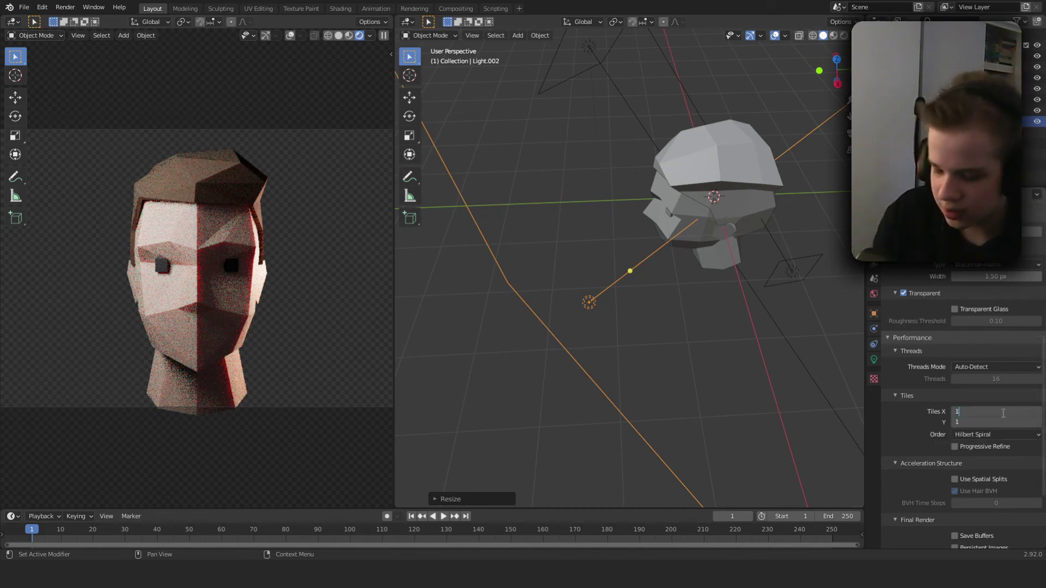
{"action": "scroll", "coordinate": [910, 427], "scroll_direction": "down", "scroll_amount": 5}
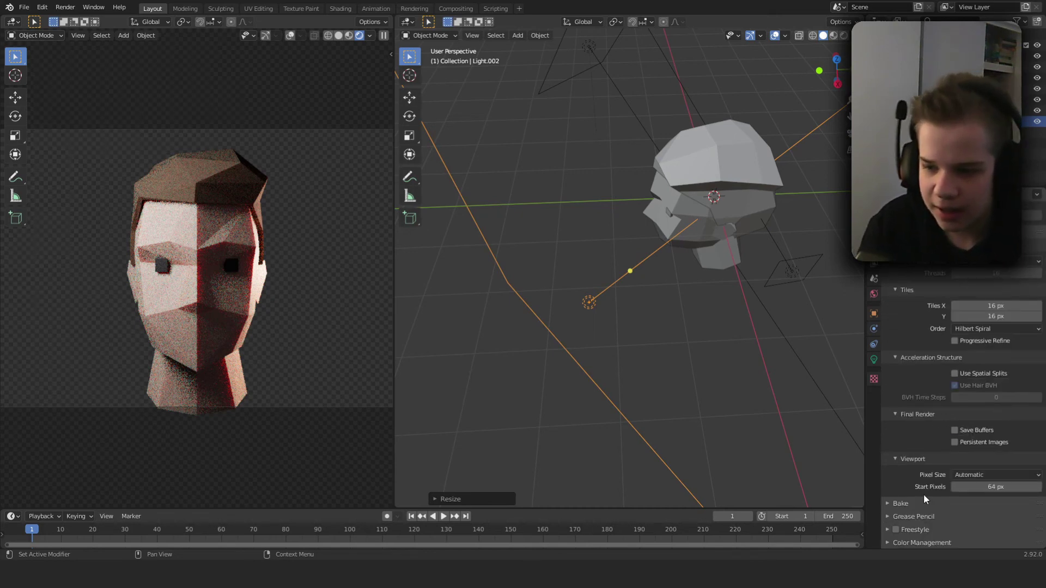
- Check the output settings for the image's file format and color channels
{"action": "scroll", "coordinate": [937, 474], "scroll_direction": "up", "scroll_amount": 14}
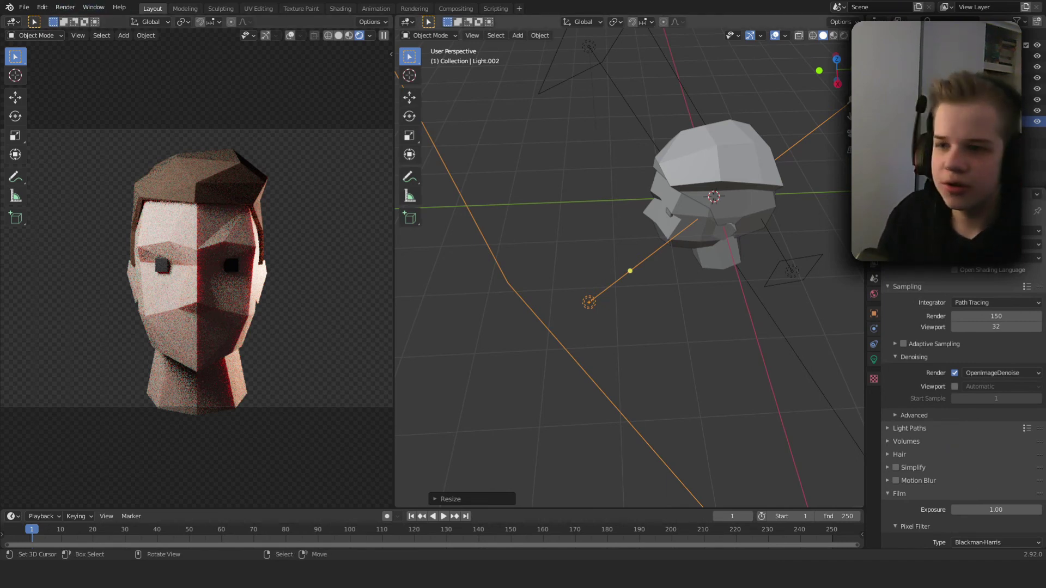
{"action": "left_click", "coordinate": [874, 248]}
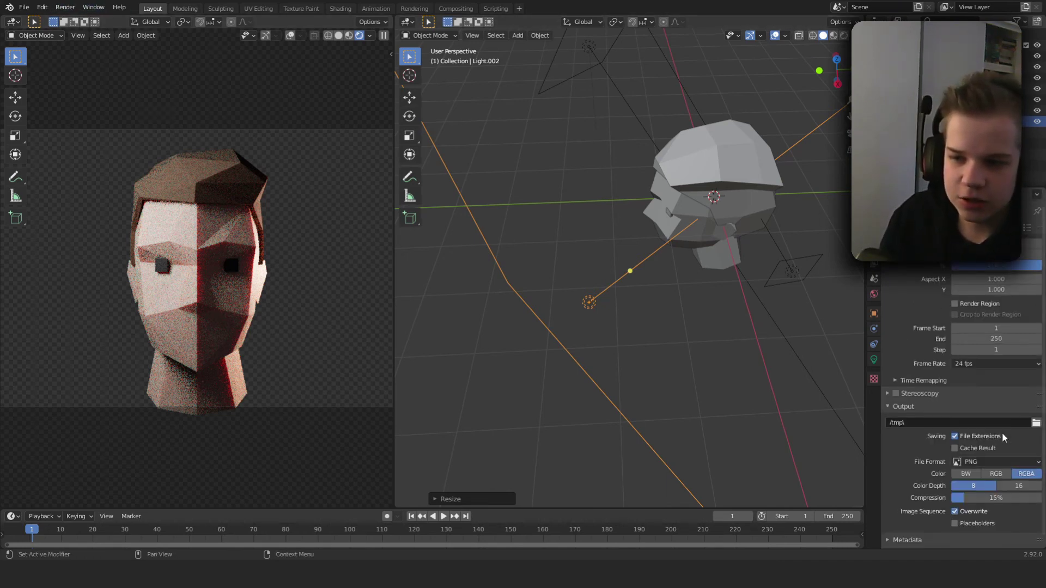
{"action": "left_click", "coordinate": [953, 462]}
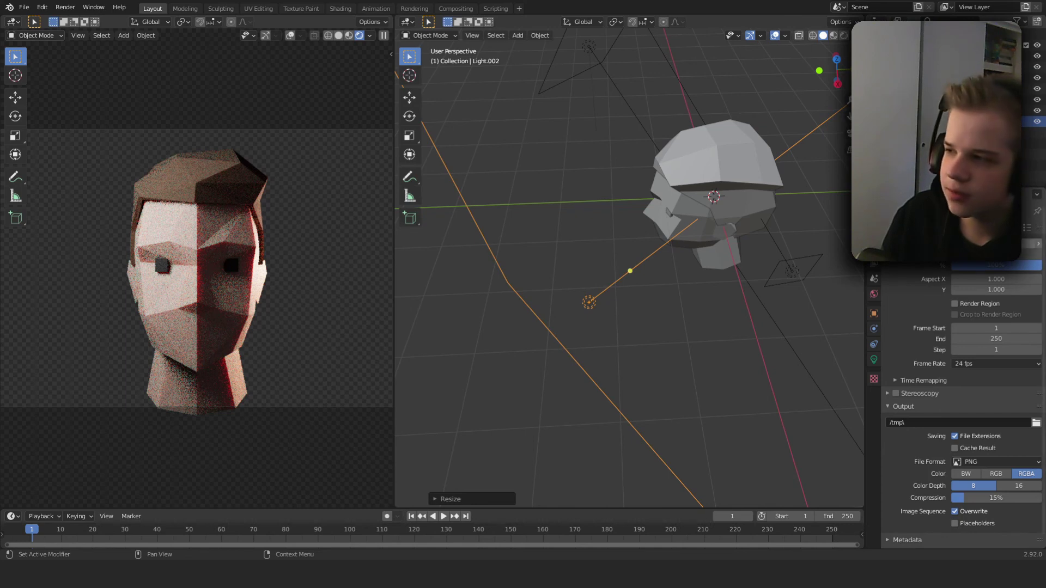
- Set the duplicated front light's power to 12.64 W and deselect everything
{"action": "scroll", "coordinate": [716, 301], "scroll_direction": "down", "scroll_amount": 3}
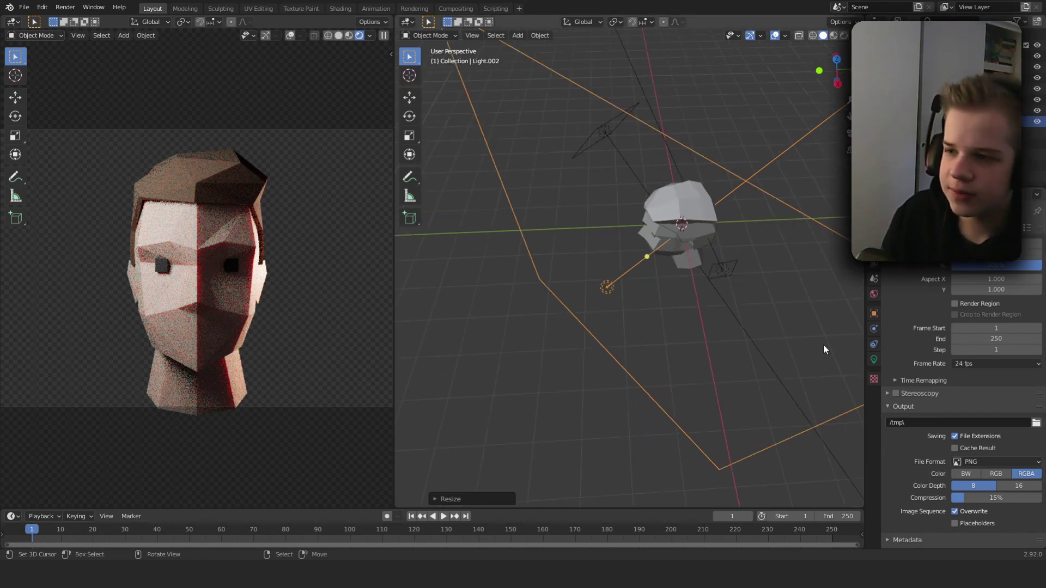
{"action": "left_click", "coordinate": [874, 359]}
{"action": "left_click_drag", "start_coordinate": [989, 302], "coordinate": [979, 302]}
{"action": "key", "text": "alt+a"}
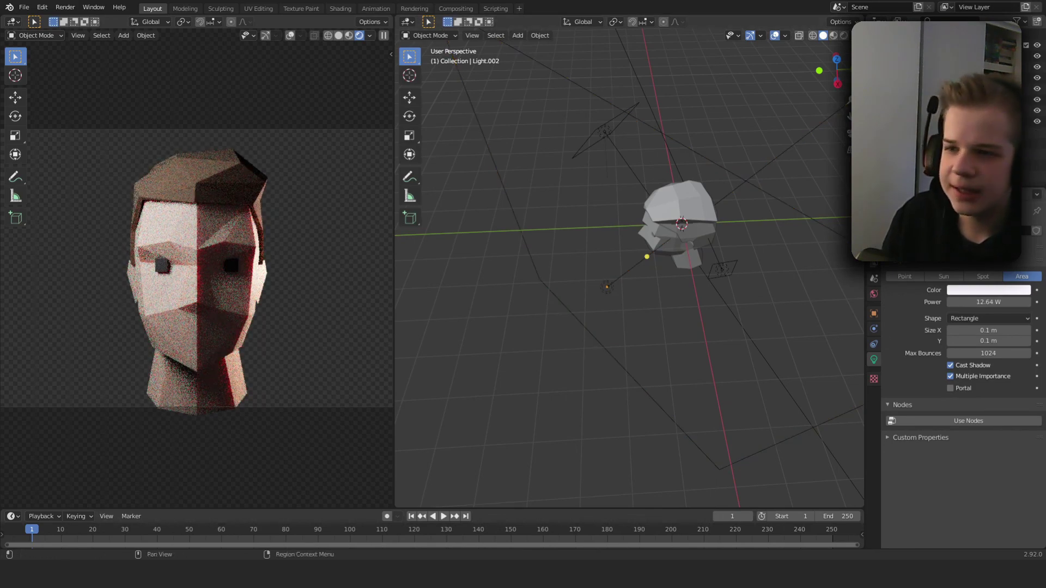
- Render the final still image of the head and fit the whole frame in the render view
{"action": "left_click", "coordinate": [874, 233]}
{"action": "left_click", "coordinate": [65, 6]}
{"action": "left_click", "coordinate": [71, 20]}
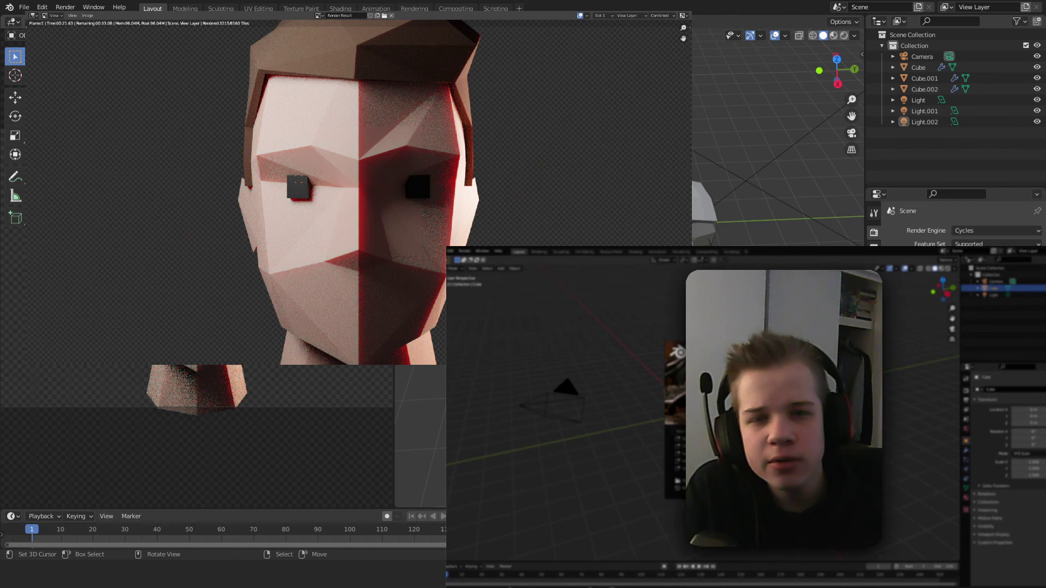
{"action": "scroll", "coordinate": [212, 300], "scroll_direction": "down", "scroll_amount": 3}
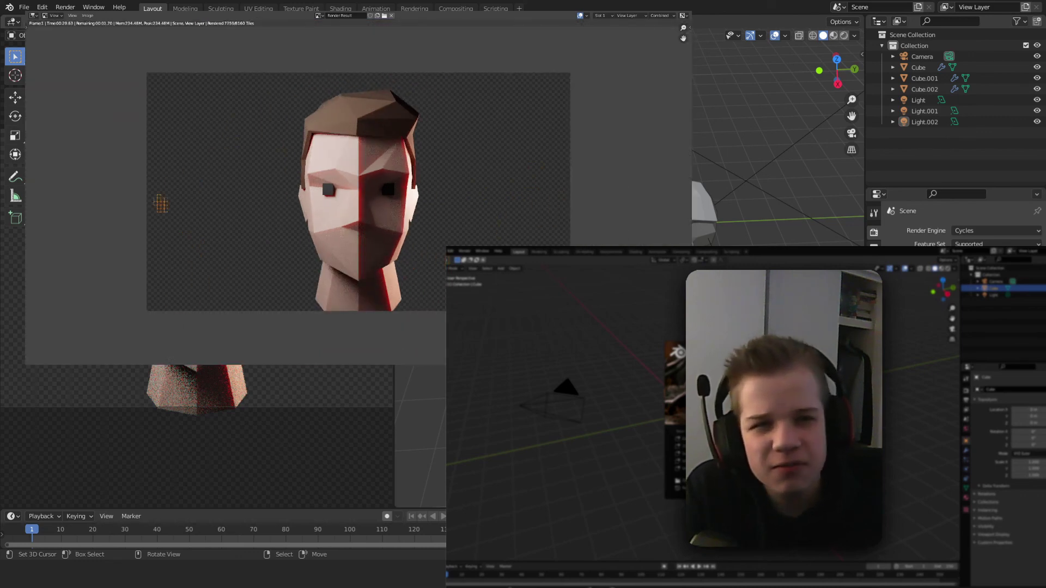